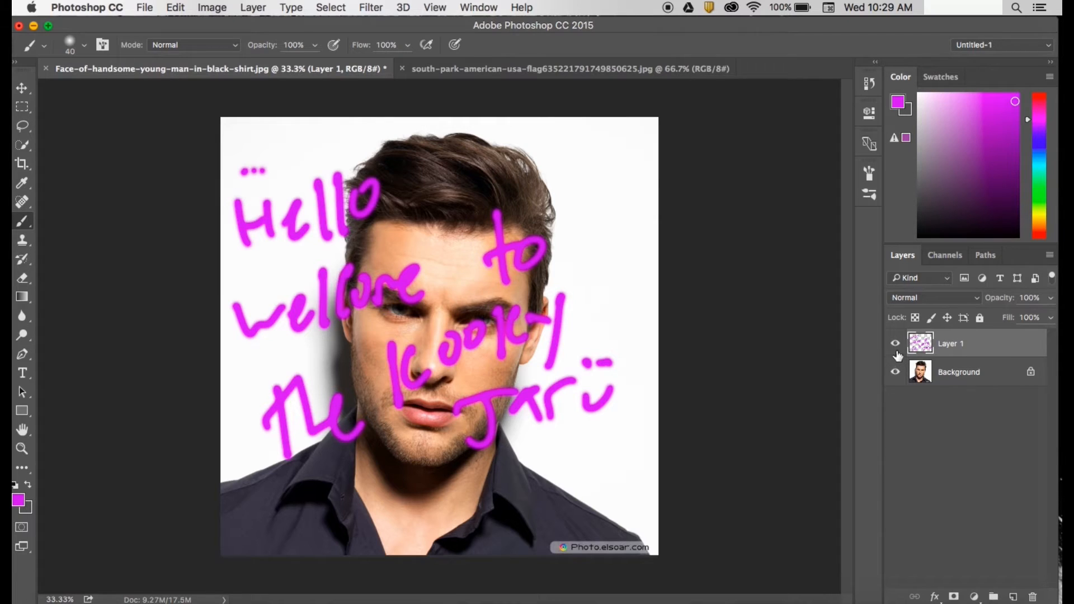
Delete the layer with the pink painted handwriting from the portrait document
{"action": "left_click", "coordinate": [896, 343]}
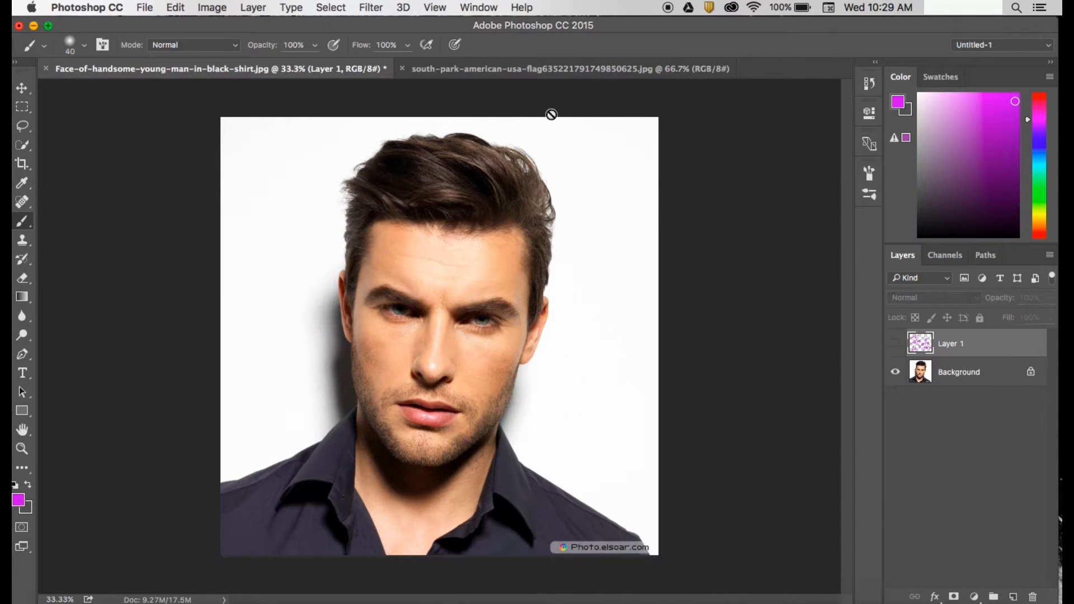
{"action": "left_click", "coordinate": [584, 70]}
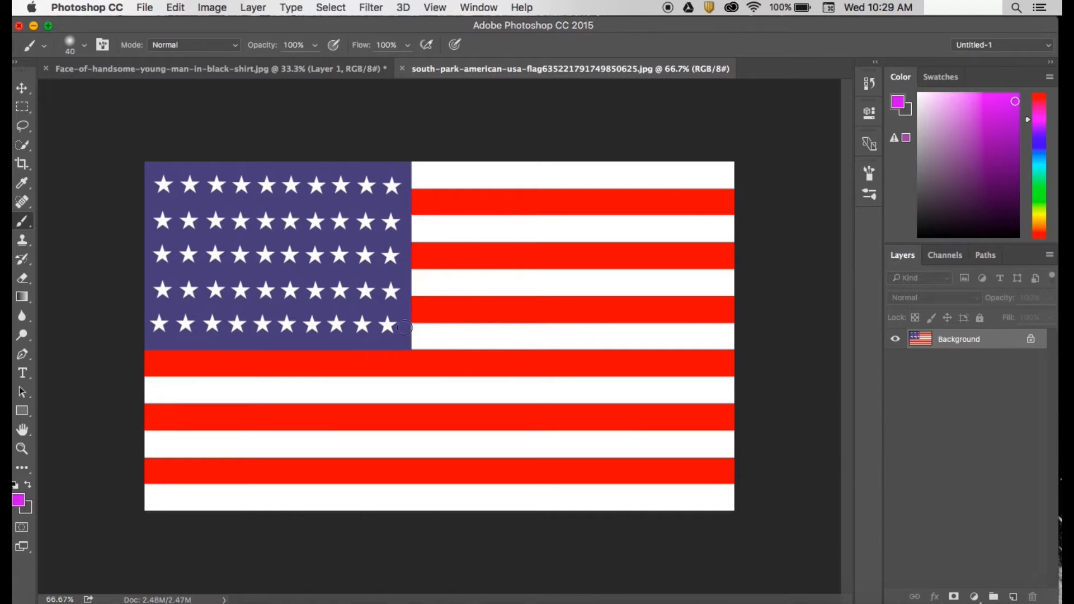
{"action": "left_click", "coordinate": [350, 72]}
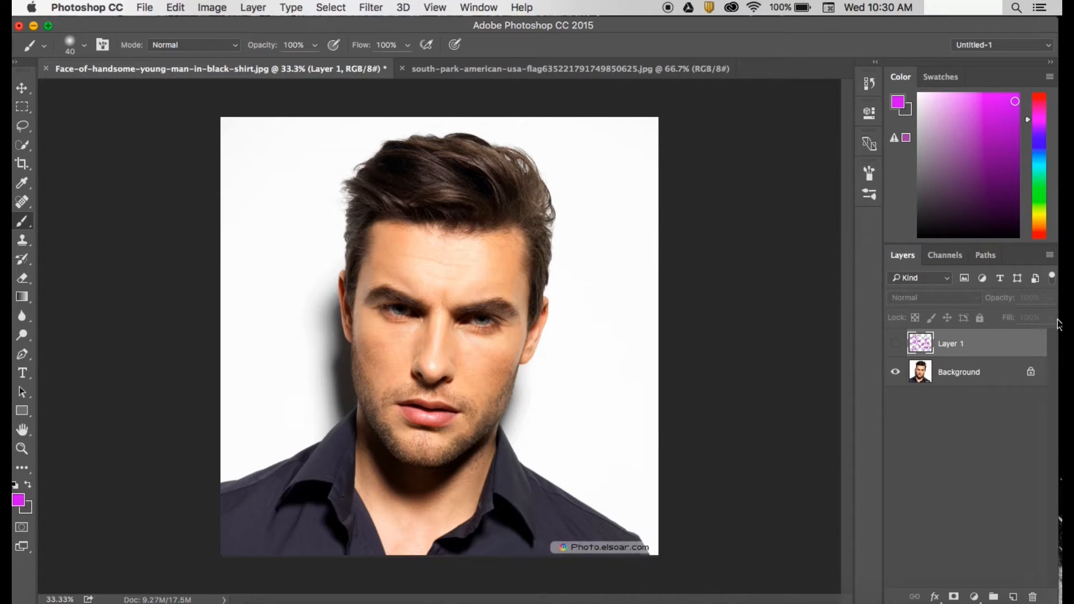
{"action": "left_click_drag", "start_coordinate": [976, 355], "coordinate": [1034, 596]}
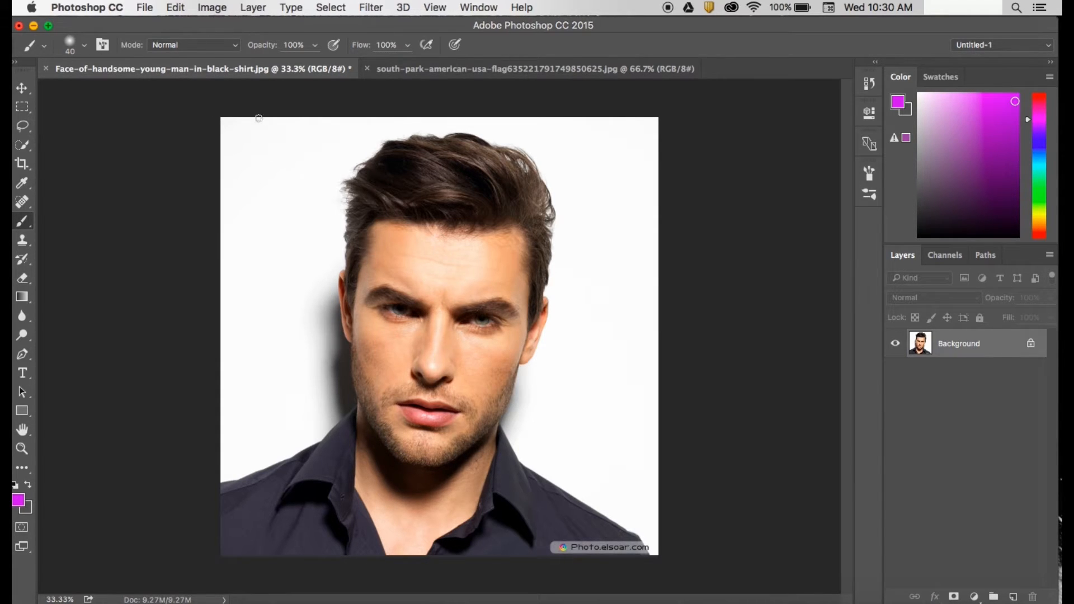
Open Face-of-handsome-young-man-in-black-shirt.jpg from the Desktop
{"action": "left_click", "coordinate": [150, 6]}
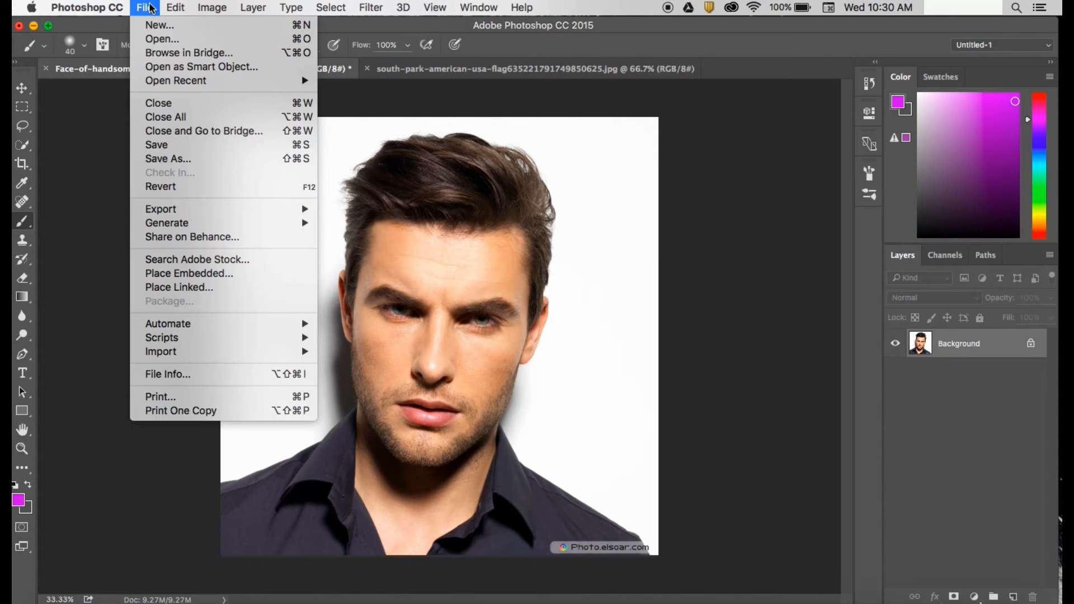
{"action": "left_click", "coordinate": [162, 39]}
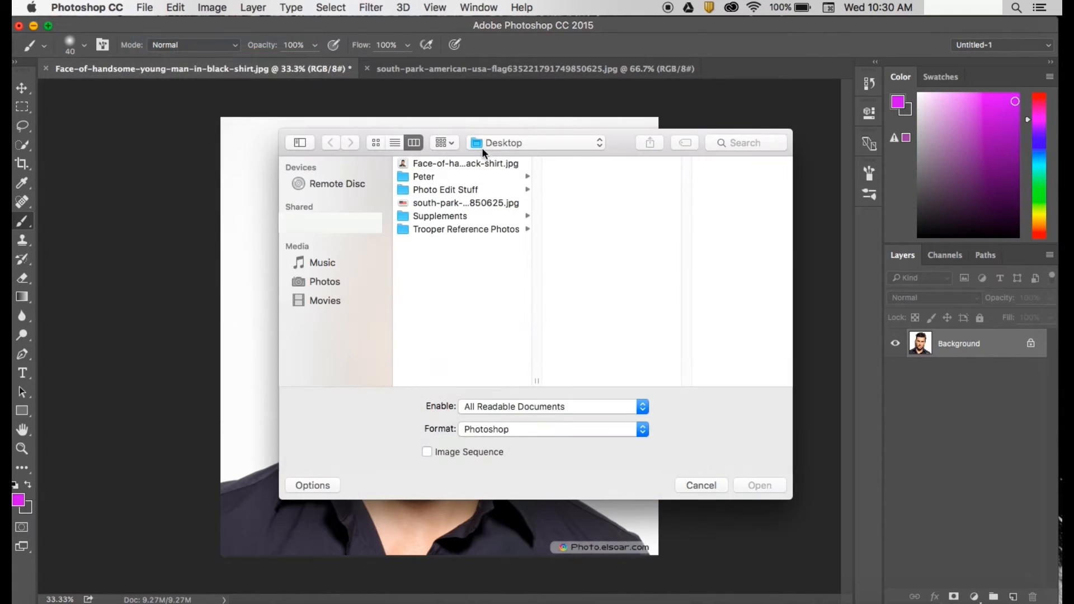
{"action": "left_click", "coordinate": [443, 163]}
{"action": "left_click", "coordinate": [759, 485]}
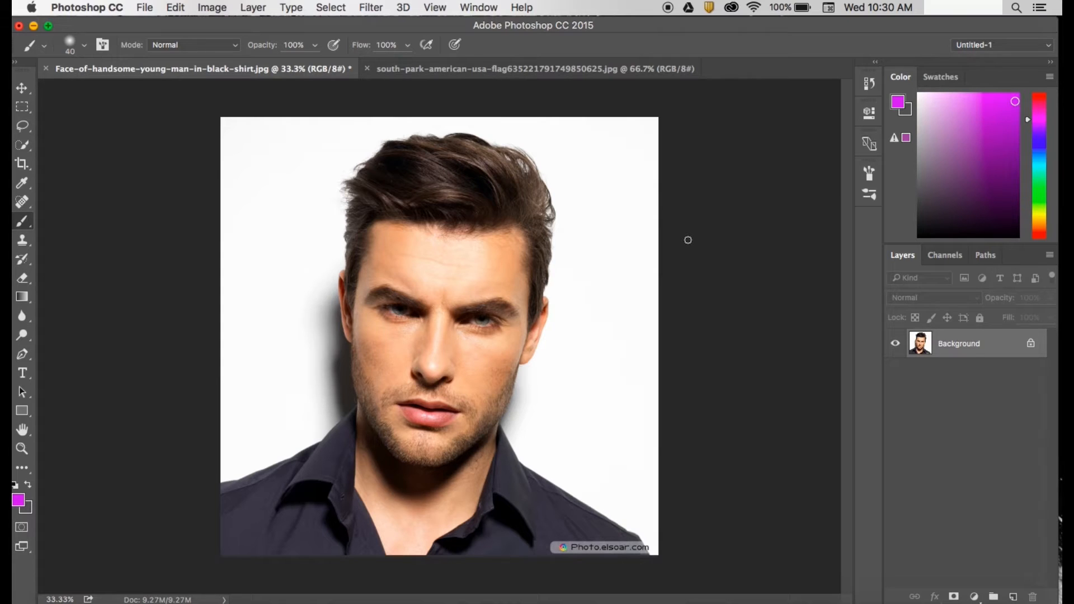
Duplicate the portrait's Background layer, keeping the original layer visible
{"action": "key", "text": "super+j"}
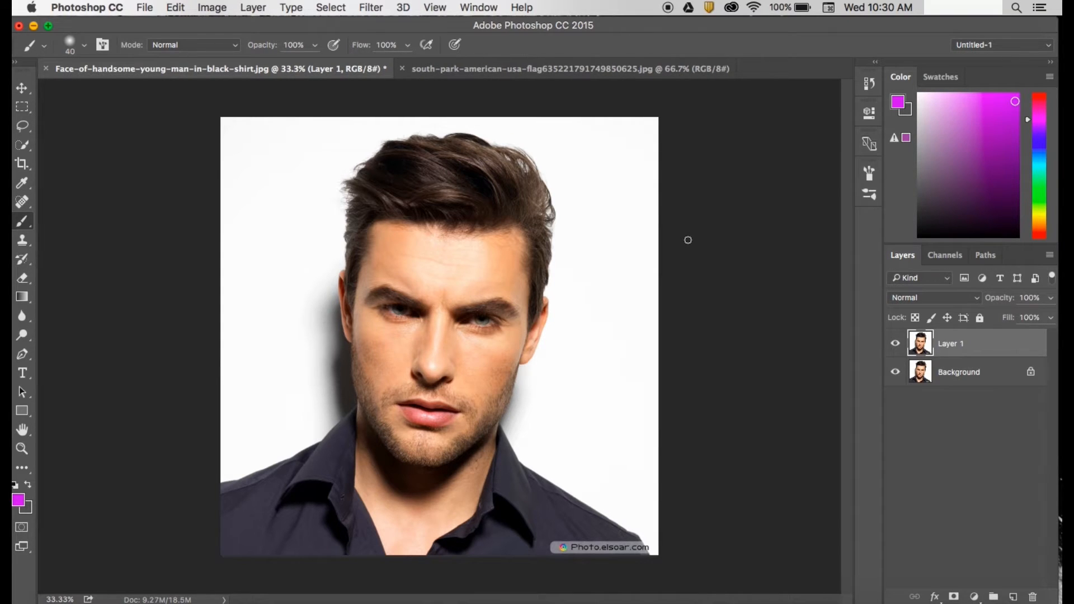
{"action": "left_click", "coordinate": [896, 373]}
{"action": "left_click", "coordinate": [896, 373]}
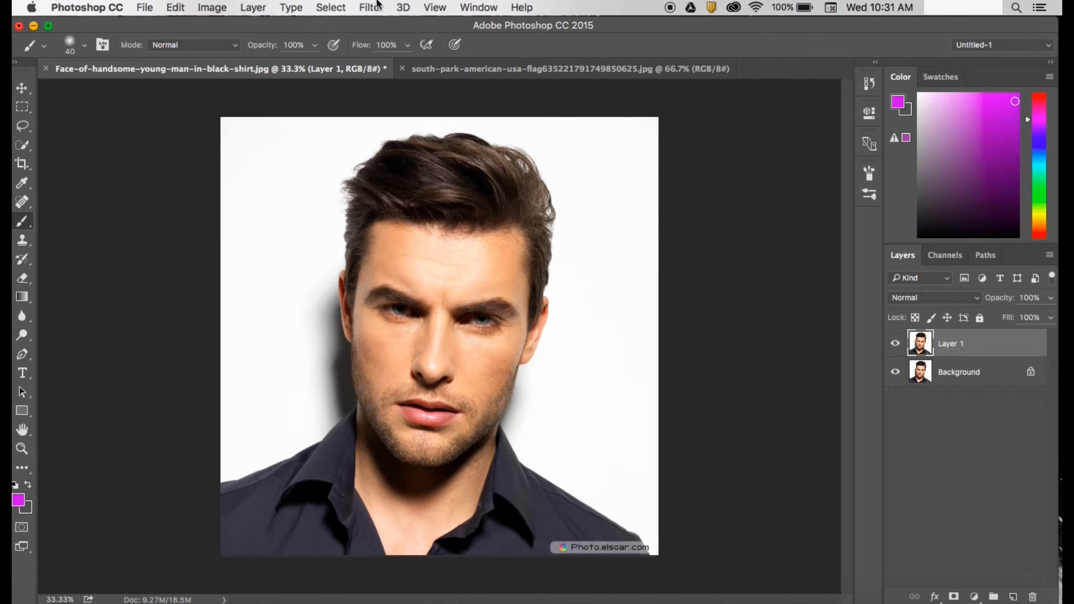
Apply a Gaussian Blur with a radius of 5.8 pixels to the duplicated portrait layer
{"action": "left_click", "coordinate": [374, 7]}
{"action": "mouse_move", "coordinate": [438, 189]}
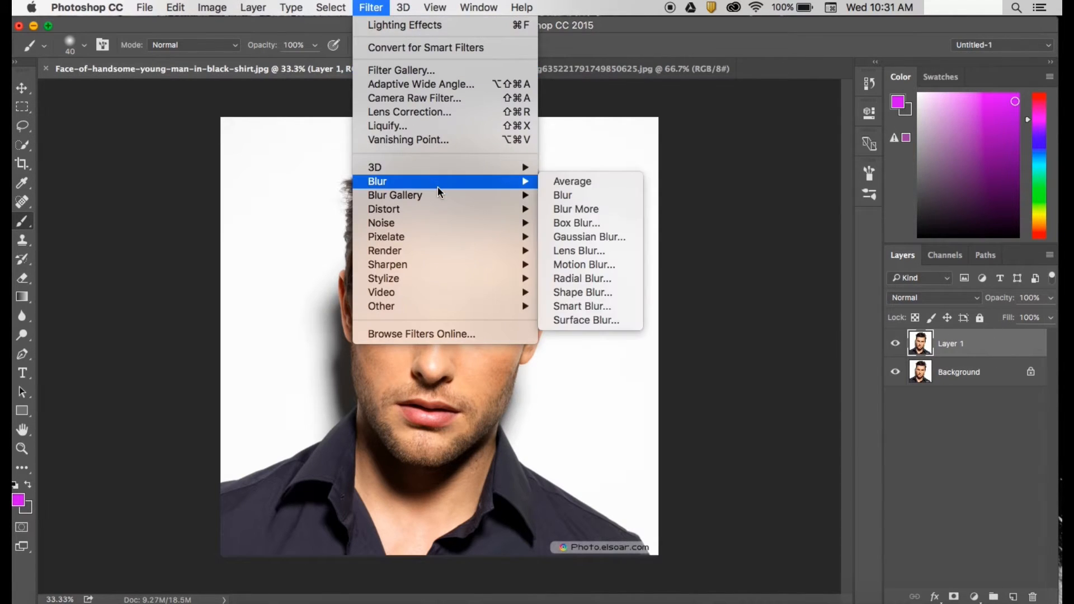
{"action": "left_click", "coordinate": [620, 242]}
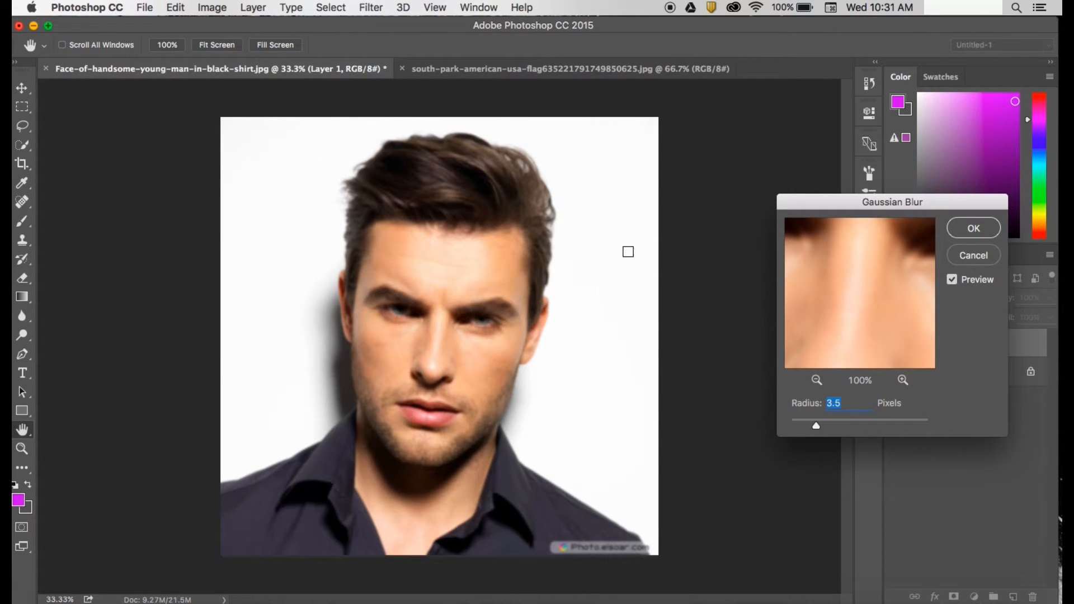
{"action": "left_click_drag", "start_coordinate": [826, 429], "coordinate": [833, 426]}
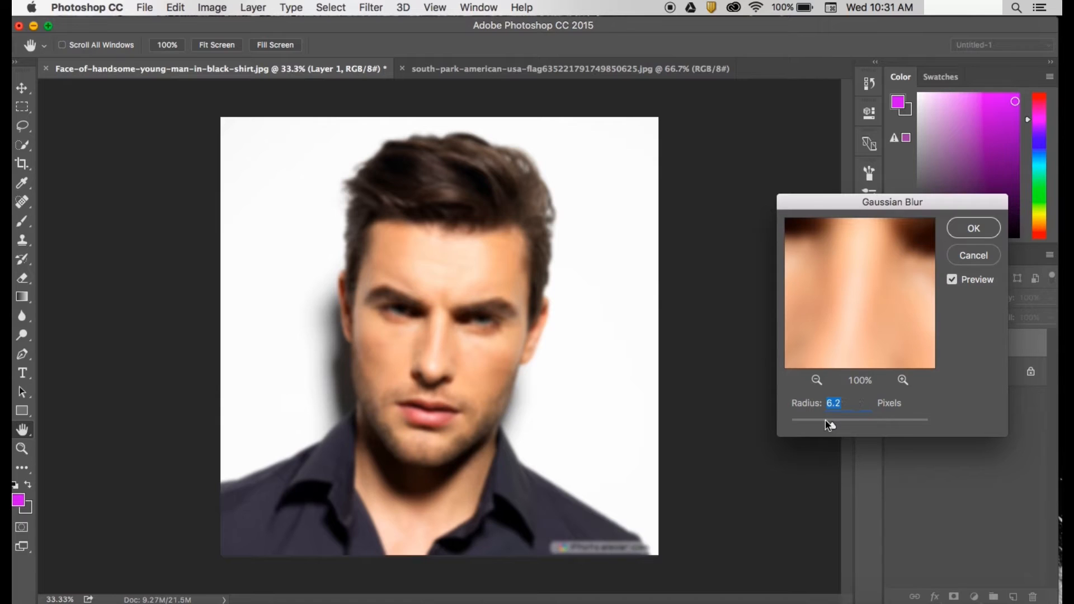
{"action": "left_click_drag", "start_coordinate": [827, 421], "coordinate": [831, 423]}
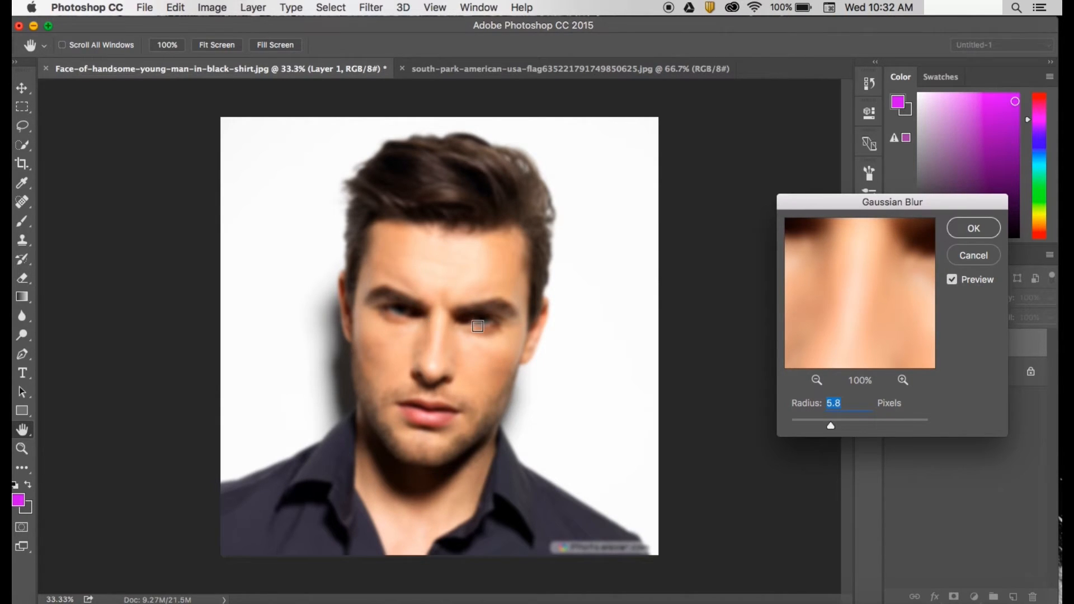
{"action": "left_click", "coordinate": [981, 226]}
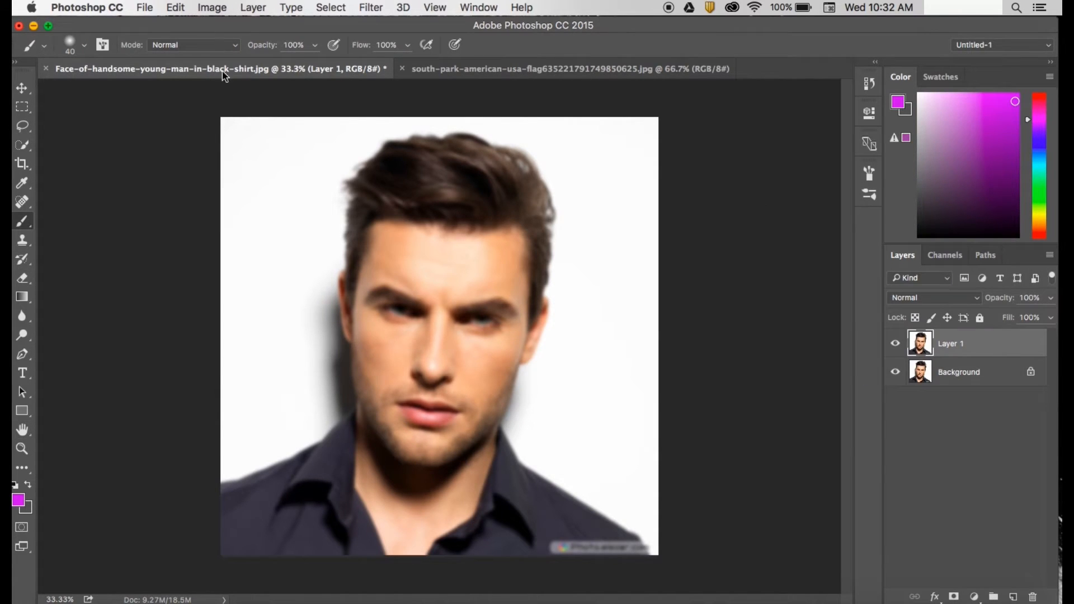
Save the blurred portrait to the Desktop in Photoshop format as usaflagfacedisplacement.psd with layers, and close the document
{"action": "left_click", "coordinate": [145, 7]}
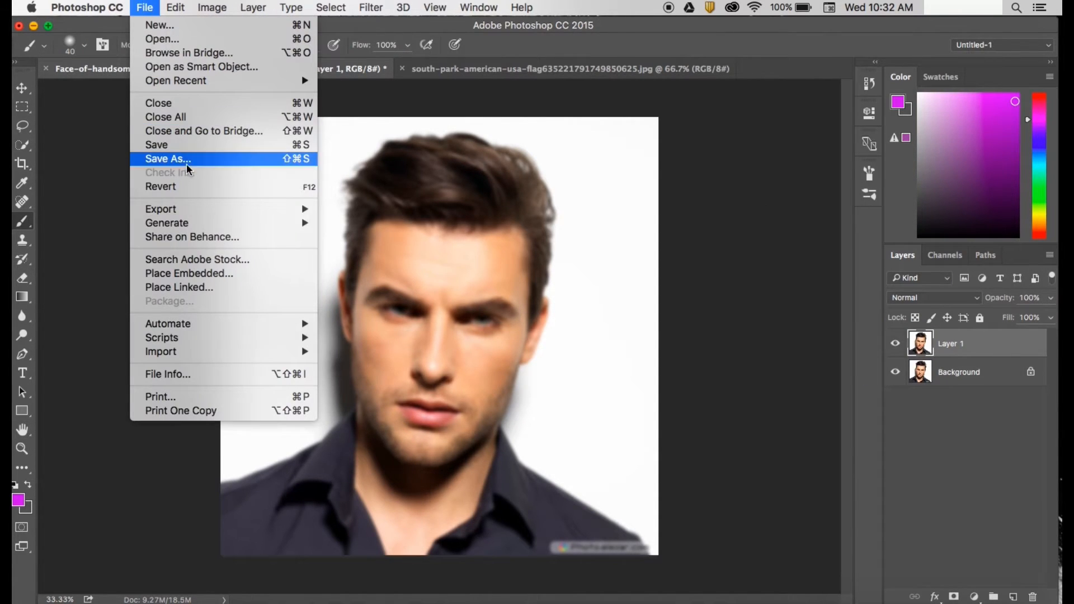
{"action": "left_click", "coordinate": [187, 161]}
{"action": "key", "text": "BackSpace"}
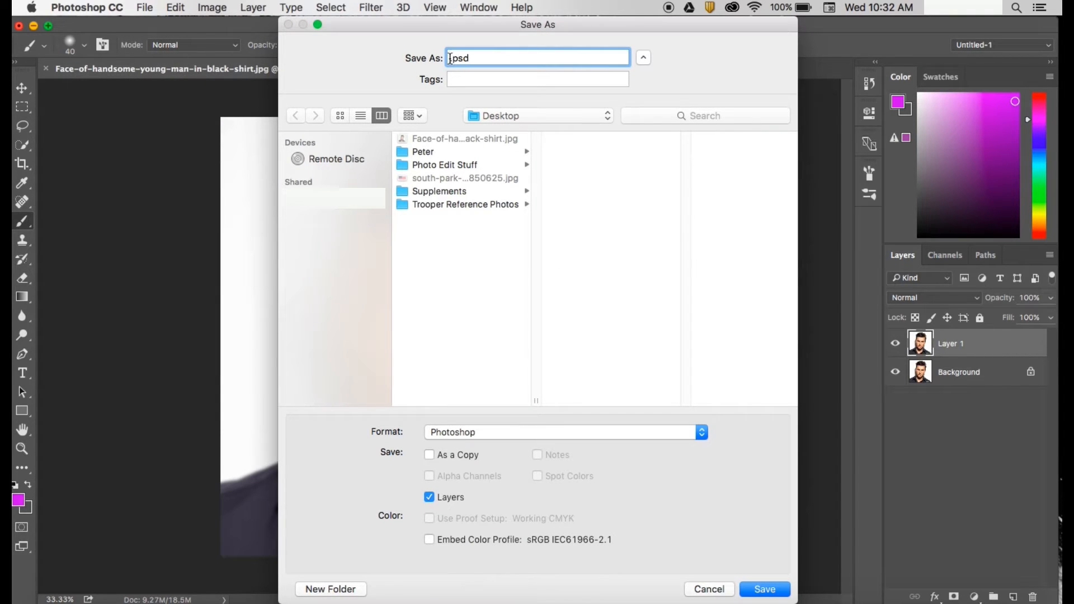
{"action": "type", "text": "displa"}
{"action": "type", "text": "cement"}
{"action": "type", "text": "americanflag"}
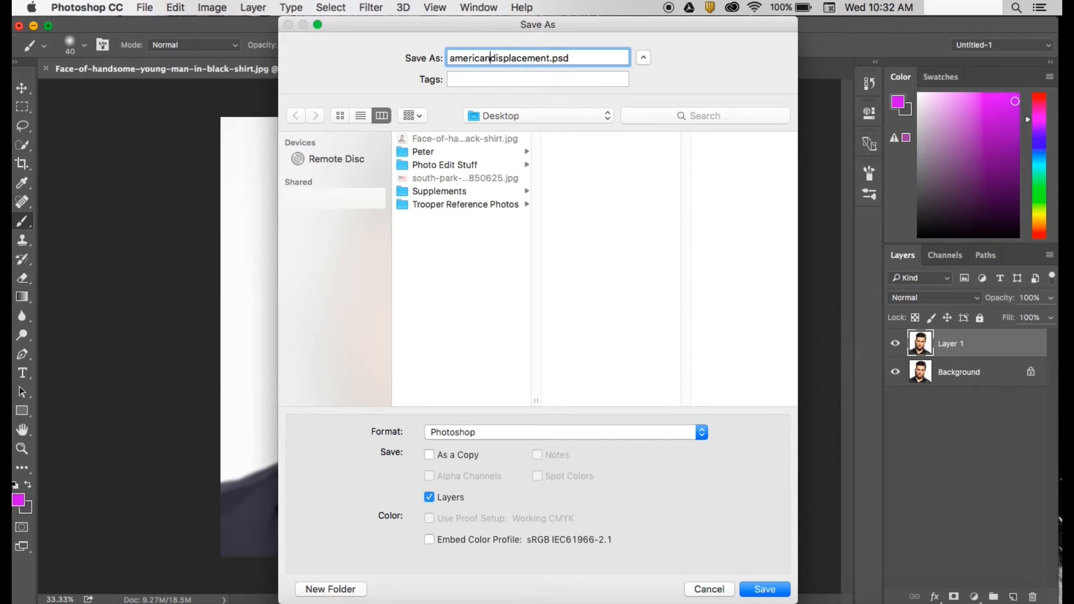
{"action": "type", "text": "face"}
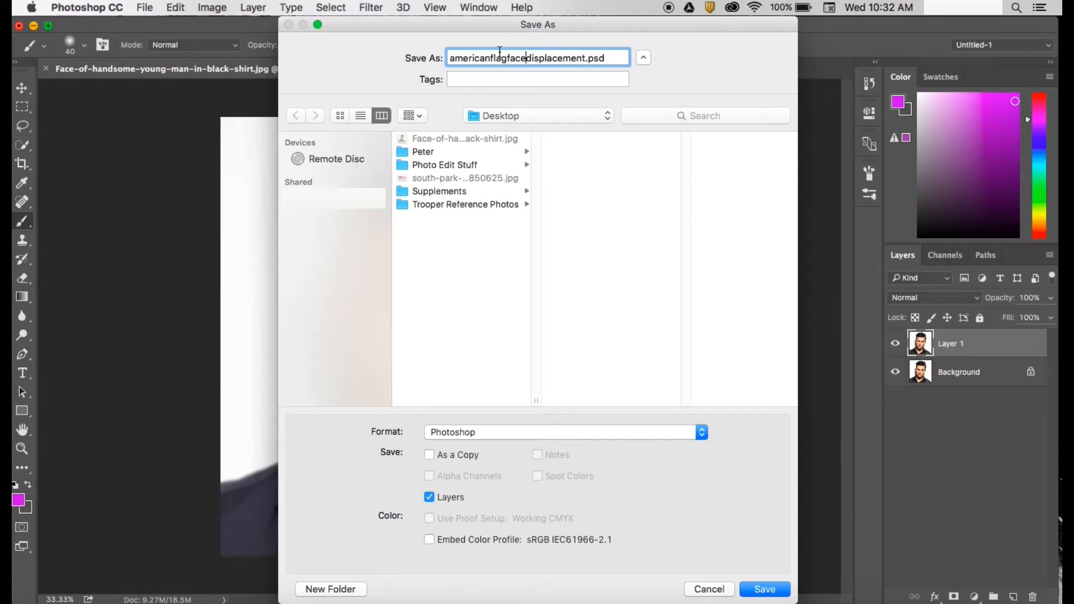
{"action": "left_click_drag", "start_coordinate": [490, 58], "coordinate": [449, 57]}
{"action": "type", "text": "usa"}
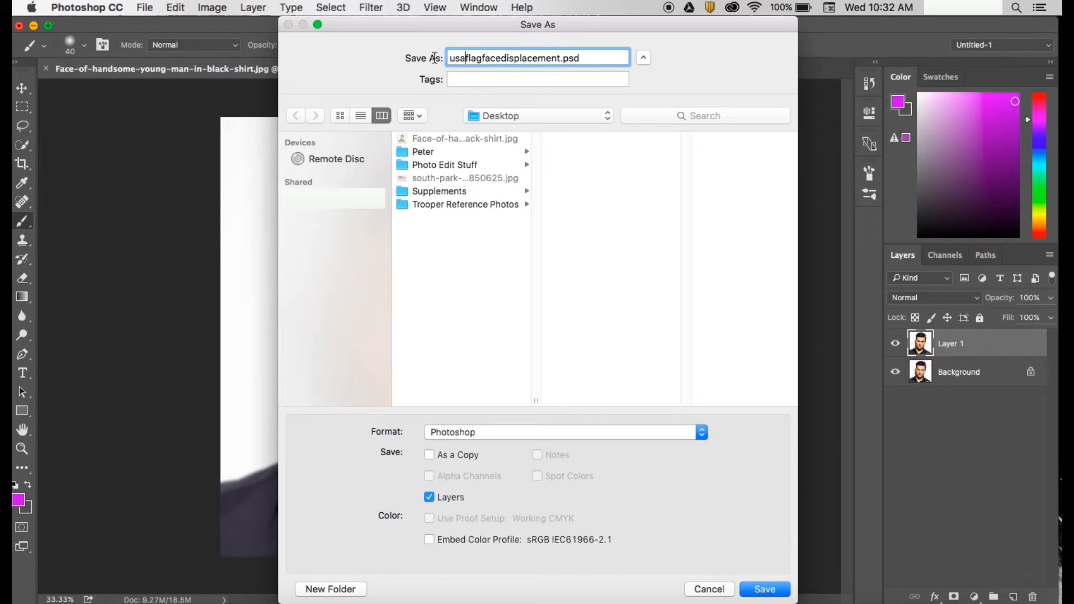
{"action": "left_click_drag", "start_coordinate": [454, 58], "coordinate": [563, 58]}
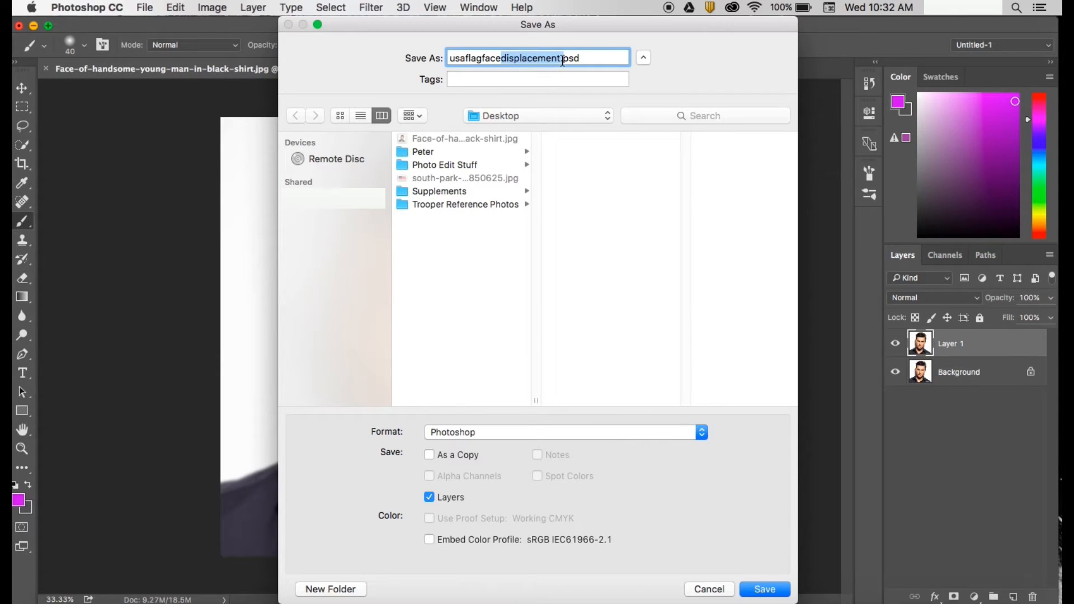
{"action": "left_click", "coordinate": [775, 590]}
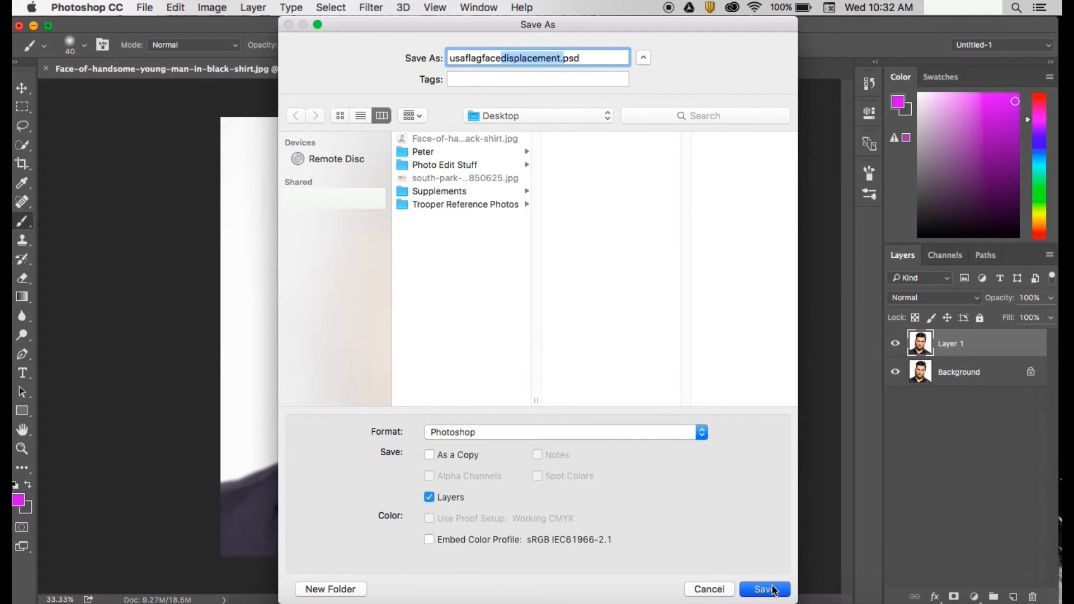
{"action": "left_click", "coordinate": [716, 244]}
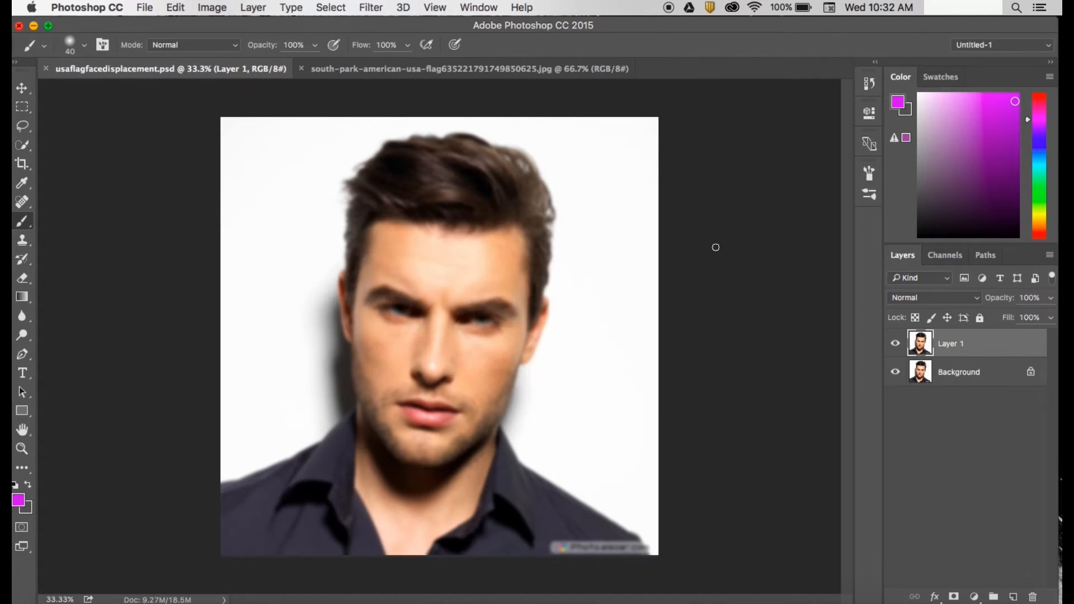
{"action": "left_click", "coordinate": [44, 69]}
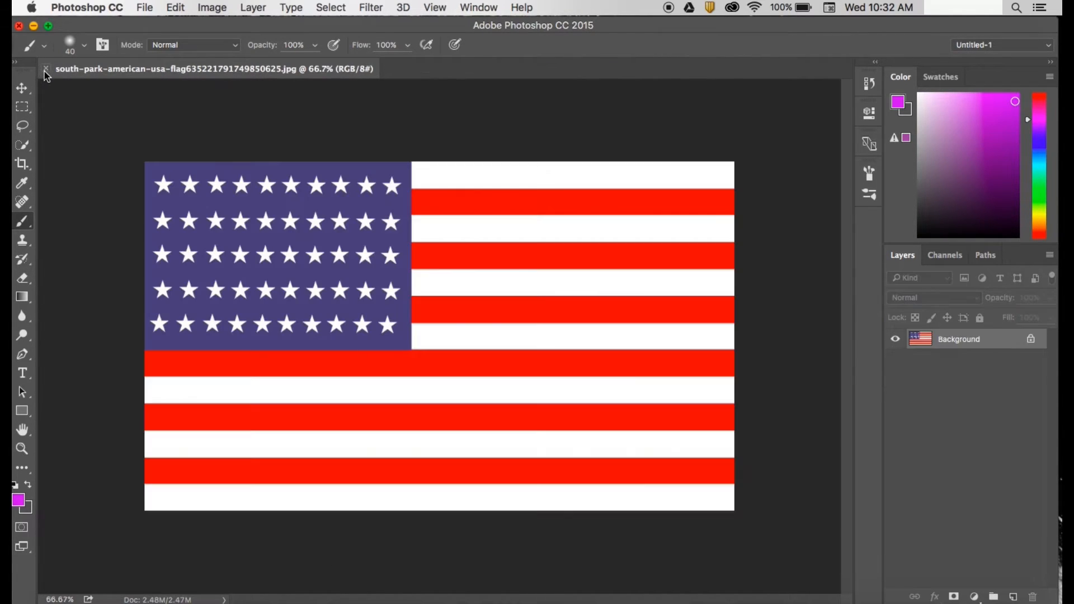
Open the original portrait Face-of-handsome-young-man-in-black-shirt.jpg from the Desktop again
{"action": "left_click", "coordinate": [146, 8]}
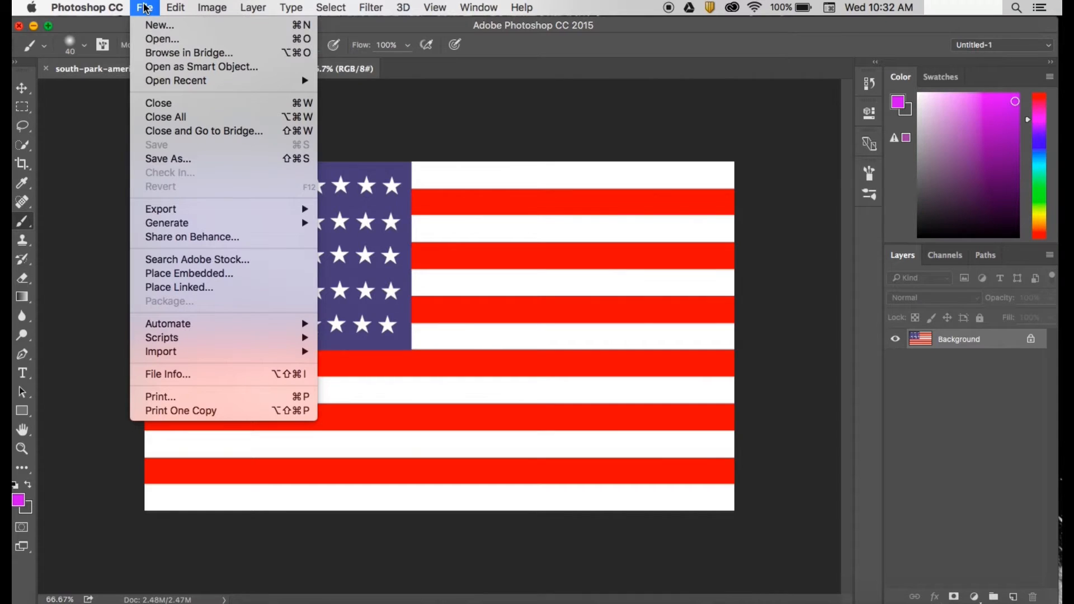
{"action": "left_click", "coordinate": [156, 41]}
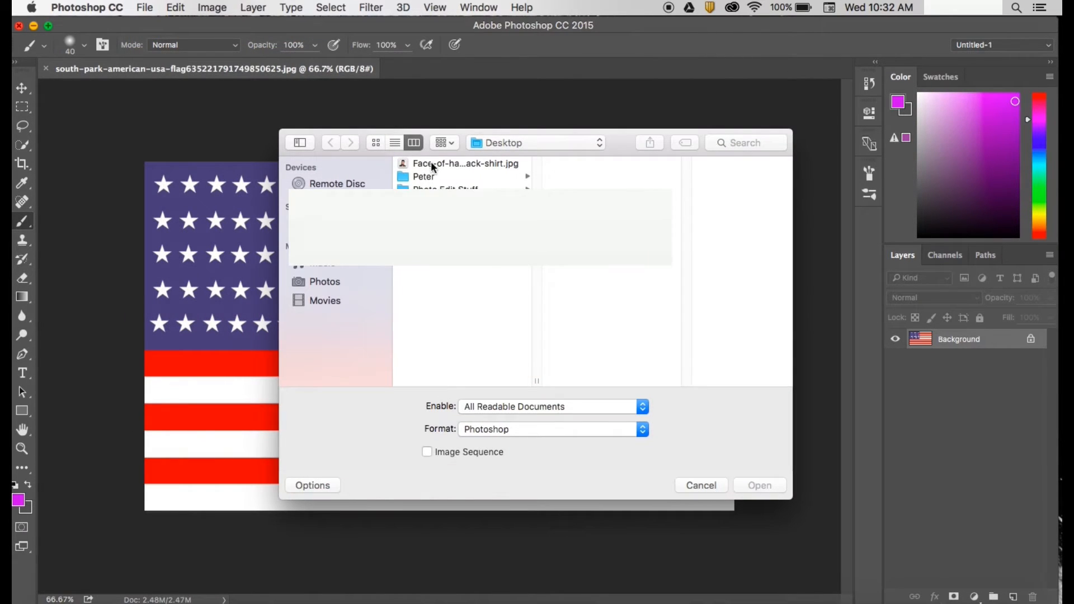
{"action": "left_click", "coordinate": [760, 486]}
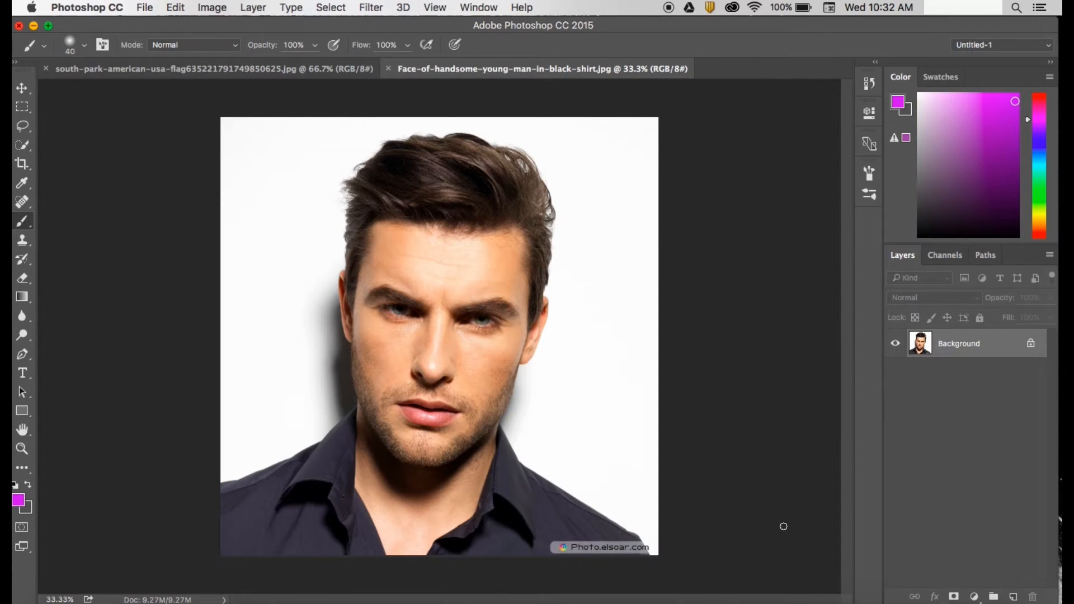
Duplicate the reopened portrait's Background layer and hide the original
{"action": "key", "text": "super+j"}
{"action": "left_click", "coordinate": [896, 372]}
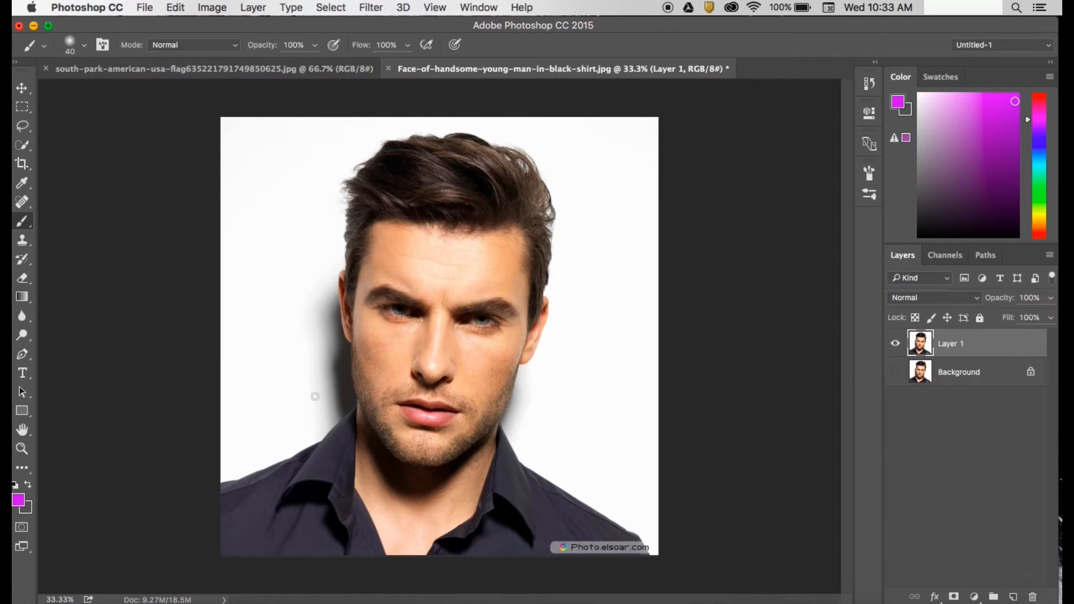
Select the man's face and neck on Layer 1 using the Quick Selection tool with brush size 80
{"action": "left_click", "coordinate": [22, 145]}
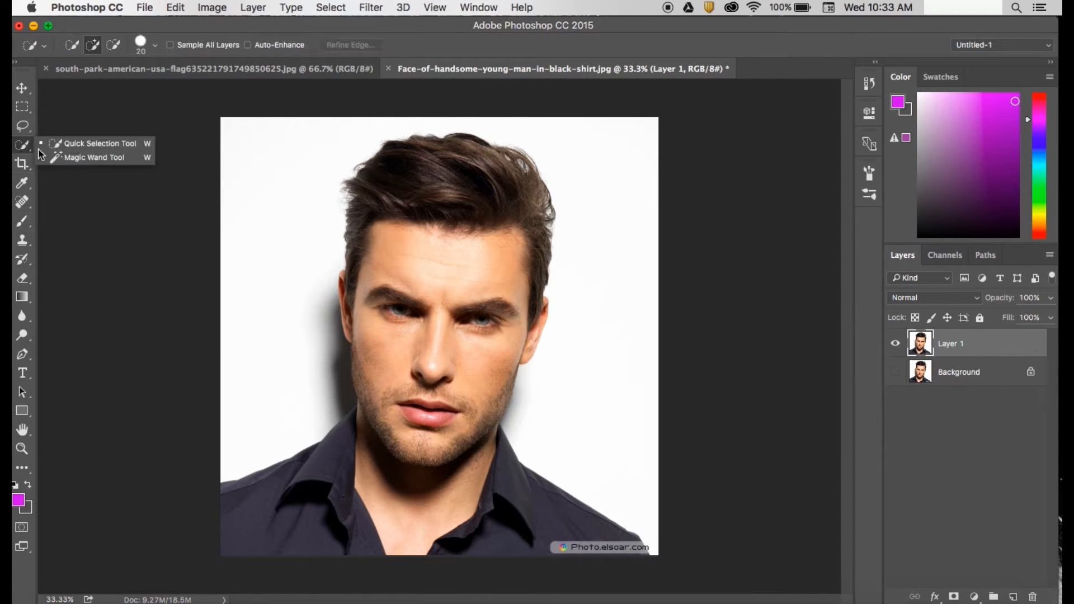
{"action": "left_click", "coordinate": [47, 147]}
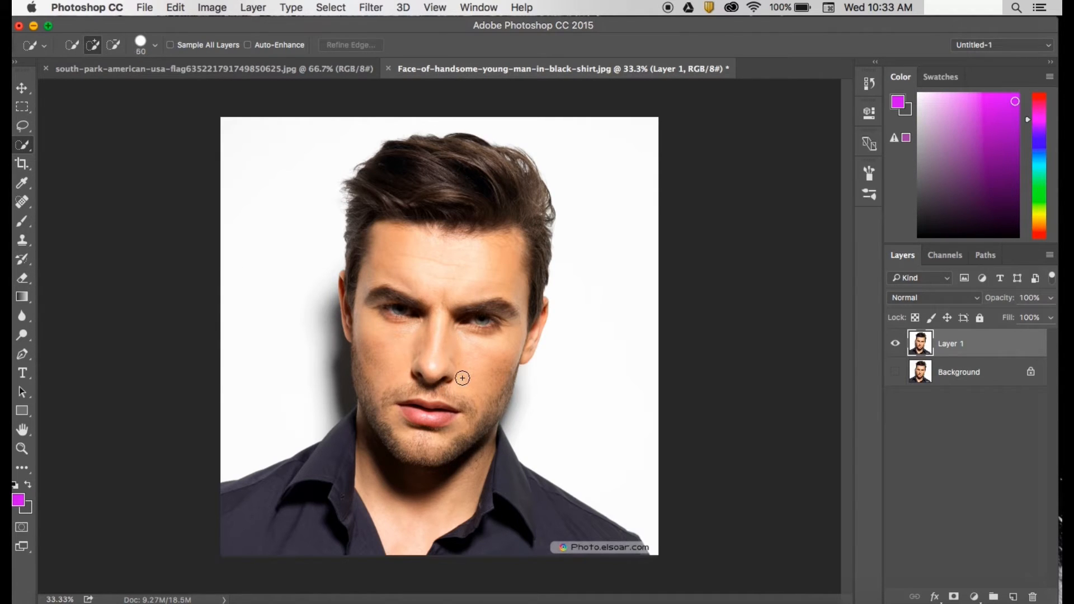
{"action": "key", "text": "bracketright"}
{"action": "mouse_move", "coordinate": [396, 305]}
{"action": "left_mouse_down"}
{"action": "mouse_move", "coordinate": [404, 426]}
{"action": "mouse_move", "coordinate": [415, 448]}
{"action": "mouse_move", "coordinate": [448, 442]}
{"action": "mouse_move", "coordinate": [478, 383]}
{"action": "mouse_move", "coordinate": [488, 303]}
{"action": "mouse_move", "coordinate": [480, 280]}
{"action": "mouse_move", "coordinate": [441, 295]}
{"action": "left_mouse_up"}
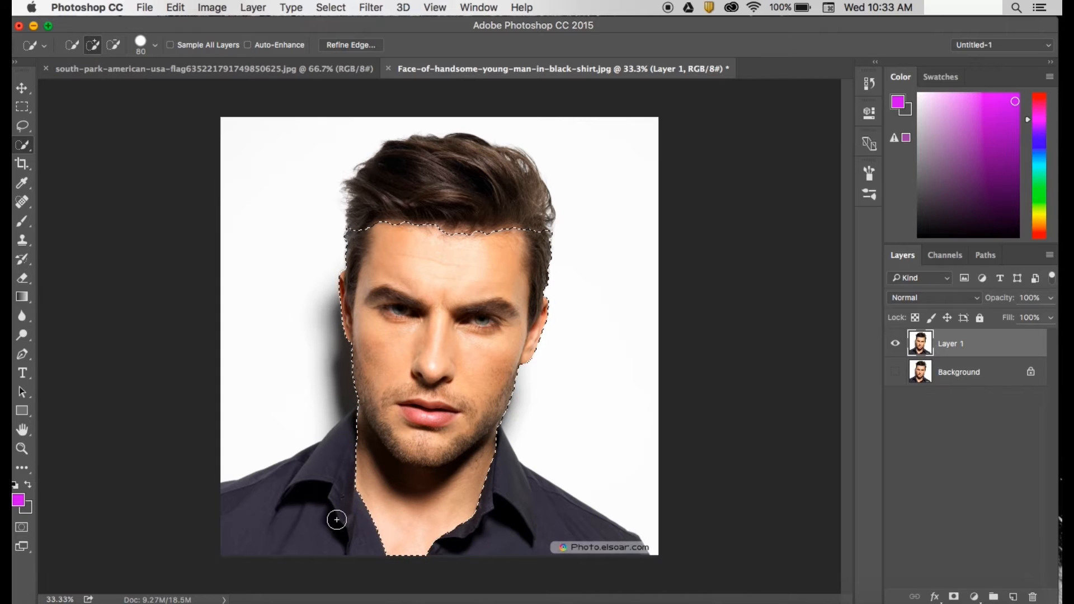
Subtract the neck, both ears and the hair at the sides from the selection so only the face is selected, using brush size 40
{"action": "key", "text": "alt"}
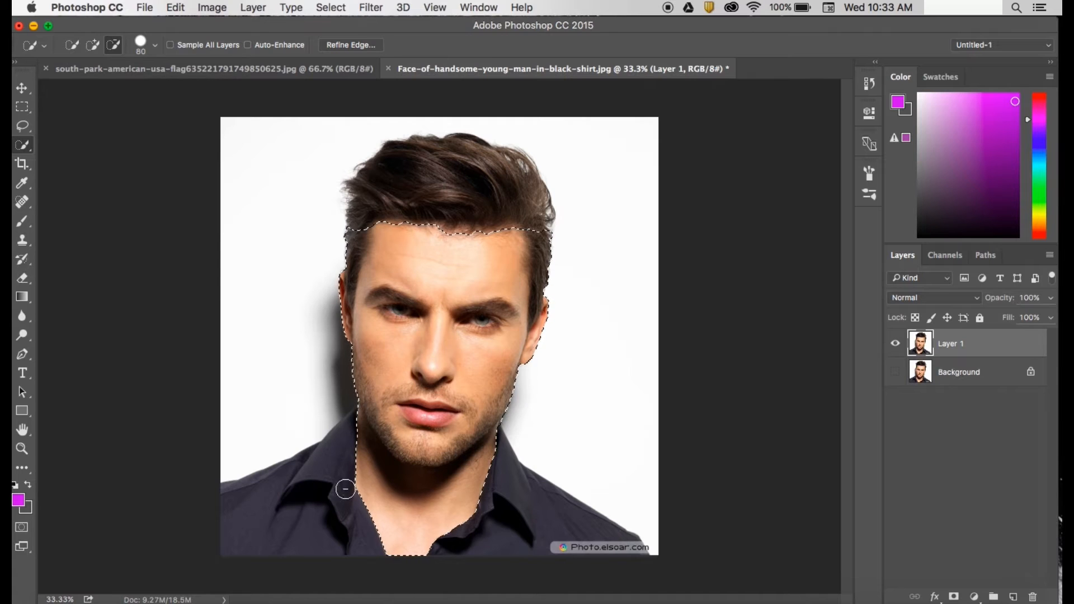
{"action": "mouse_move", "coordinate": [344, 492]}
{"action": "left_mouse_down"}
{"action": "mouse_move", "coordinate": [397, 534]}
{"action": "mouse_move", "coordinate": [425, 538]}
{"action": "mouse_move", "coordinate": [442, 536]}
{"action": "mouse_move", "coordinate": [403, 530]}
{"action": "mouse_move", "coordinate": [488, 495]}
{"action": "mouse_move", "coordinate": [437, 506]}
{"action": "mouse_move", "coordinate": [378, 494]}
{"action": "mouse_move", "coordinate": [349, 453]}
{"action": "mouse_move", "coordinate": [403, 471]}
{"action": "left_mouse_up"}
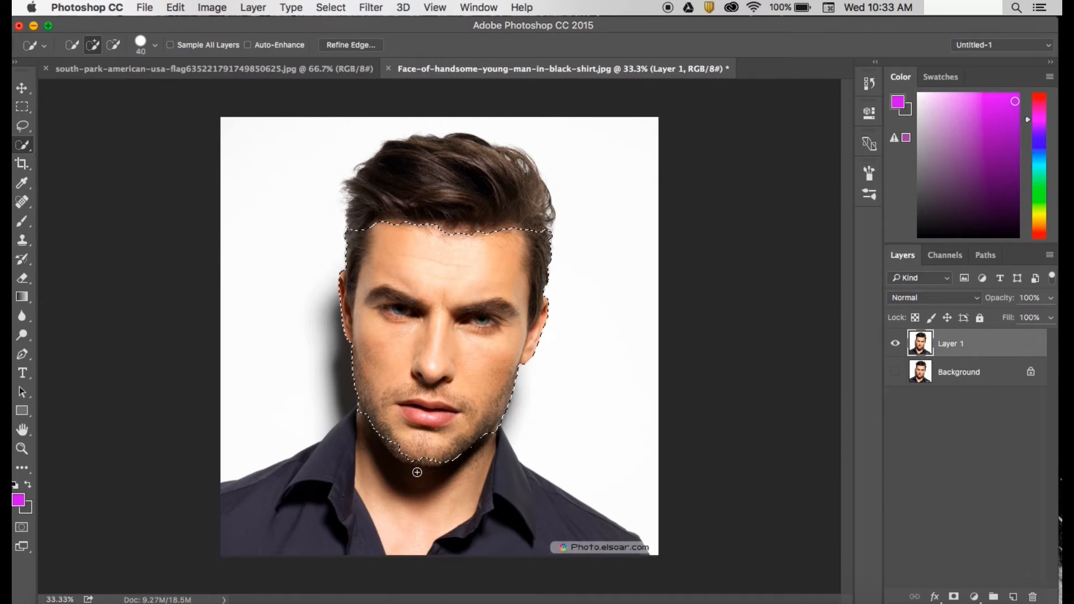
{"action": "key", "text": "alt"}
{"action": "mouse_move", "coordinate": [559, 305]}
{"action": "left_mouse_down"}
{"action": "mouse_move", "coordinate": [551, 315]}
{"action": "mouse_move", "coordinate": [546, 256]}
{"action": "left_mouse_up"}
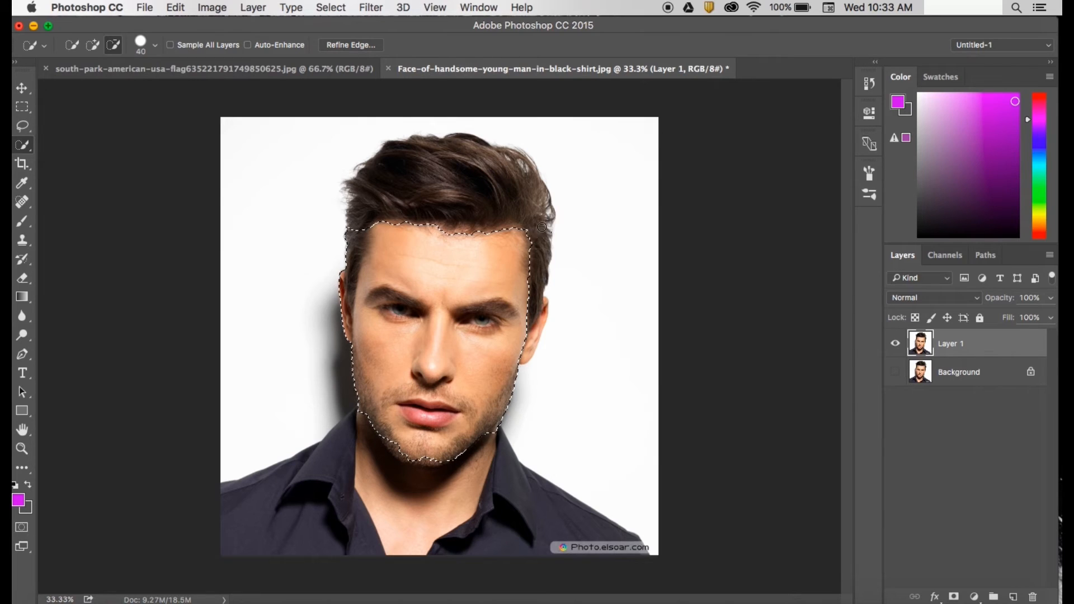
{"action": "left_click_drag", "start_coordinate": [348, 275], "coordinate": [340, 349]}
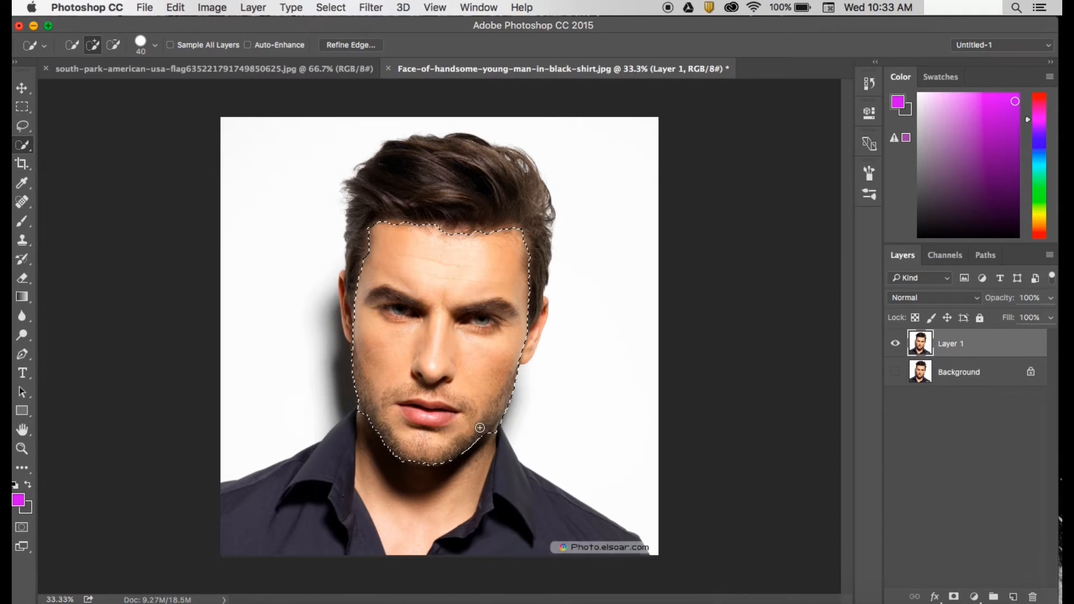
{"action": "key", "text": "alt"}
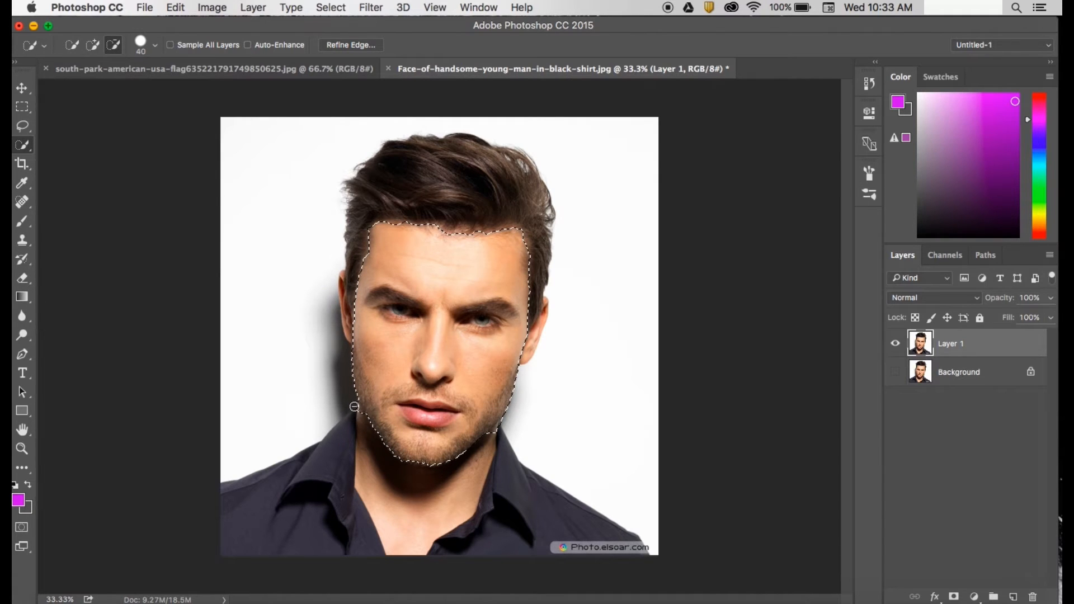
Open Refine Edge for the face selection, enable Smart Radius with a 3.2 px radius, and choose the Refine Radius Tool at size 125
{"action": "left_click", "coordinate": [357, 45]}
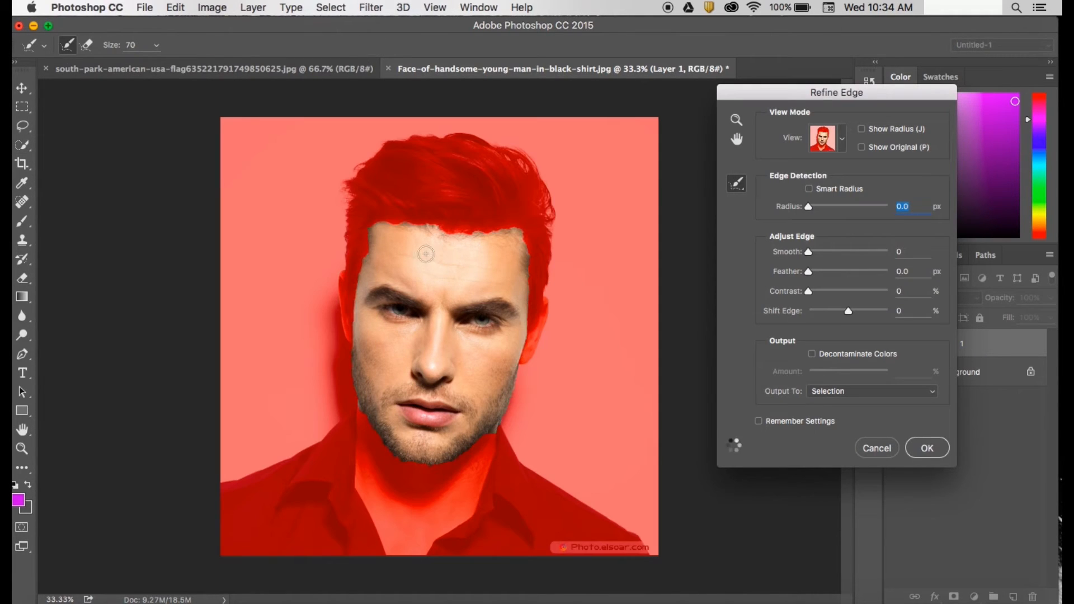
{"action": "key", "text": "bracketright"}
{"action": "key", "text": "bracketright"}
{"action": "key", "text": "bracketright"}
{"action": "key", "text": "bracketright"}
{"action": "left_click", "coordinate": [739, 184]}
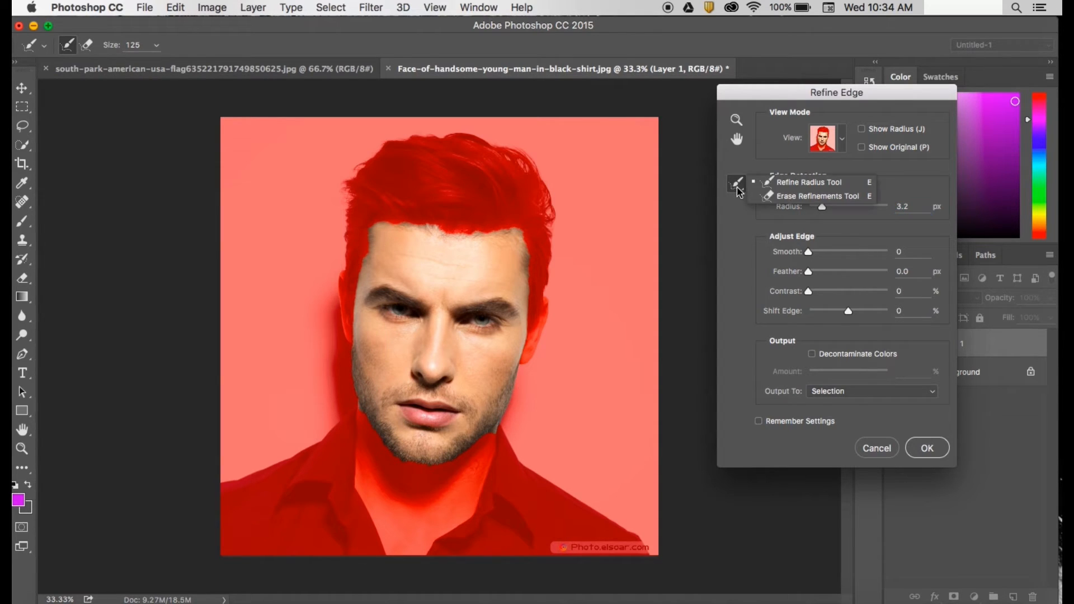
{"action": "left_click", "coordinate": [771, 183]}
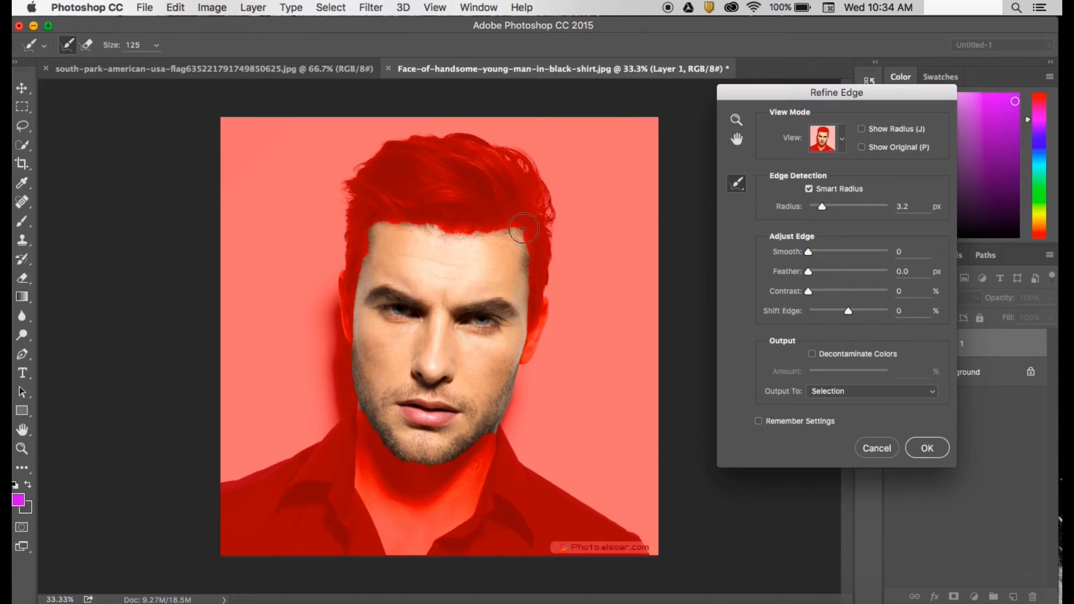
Brush the refinement along the hairline, both sides of the face, the jaw and the chin, and apply it to the selection
{"action": "mouse_move", "coordinate": [404, 240]}
{"action": "left_mouse_down"}
{"action": "mouse_move", "coordinate": [373, 244]}
{"action": "mouse_move", "coordinate": [378, 227]}
{"action": "mouse_move", "coordinate": [368, 250]}
{"action": "mouse_move", "coordinate": [397, 224]}
{"action": "mouse_move", "coordinate": [507, 227]}
{"action": "mouse_move", "coordinate": [531, 281]}
{"action": "left_mouse_up"}
{"action": "mouse_move", "coordinate": [348, 311]}
{"action": "left_mouse_down"}
{"action": "mouse_move", "coordinate": [348, 354]}
{"action": "mouse_move", "coordinate": [359, 285]}
{"action": "left_mouse_up"}
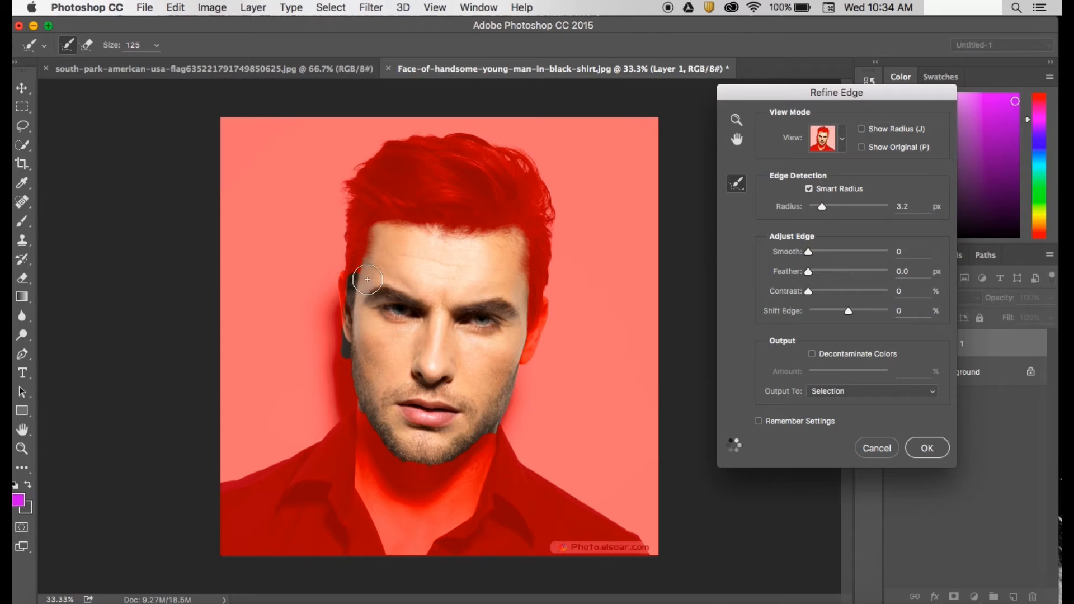
{"action": "mouse_move", "coordinate": [529, 357]}
{"action": "left_mouse_down"}
{"action": "mouse_move", "coordinate": [500, 431]}
{"action": "mouse_move", "coordinate": [469, 456]}
{"action": "mouse_move", "coordinate": [505, 425]}
{"action": "mouse_move", "coordinate": [482, 449]}
{"action": "left_mouse_up"}
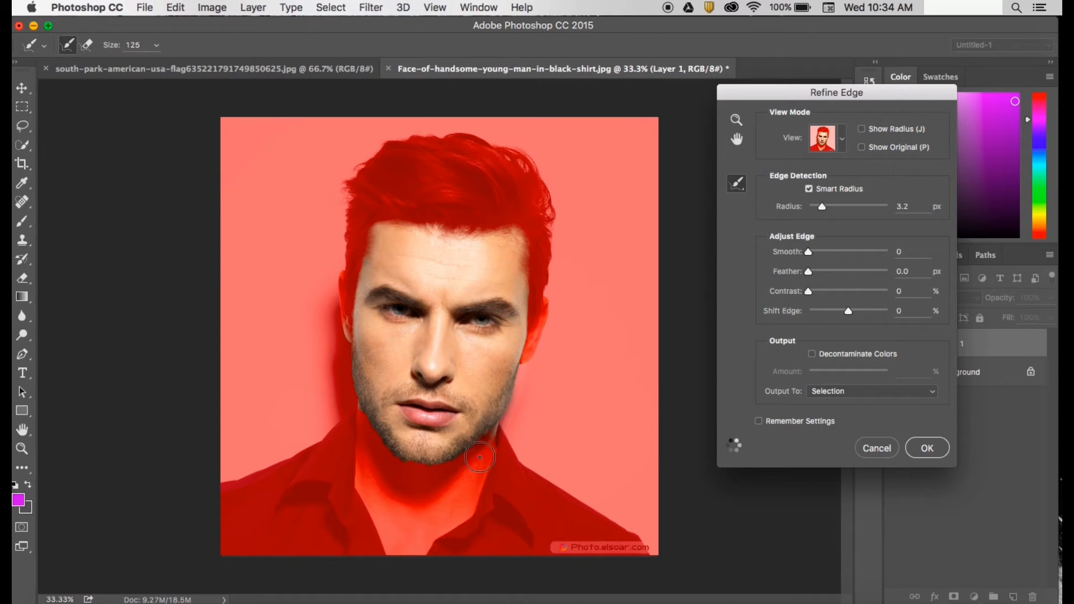
{"action": "mouse_move", "coordinate": [422, 469]}
{"action": "left_mouse_down"}
{"action": "mouse_move", "coordinate": [402, 460]}
{"action": "mouse_move", "coordinate": [364, 406]}
{"action": "left_mouse_up"}
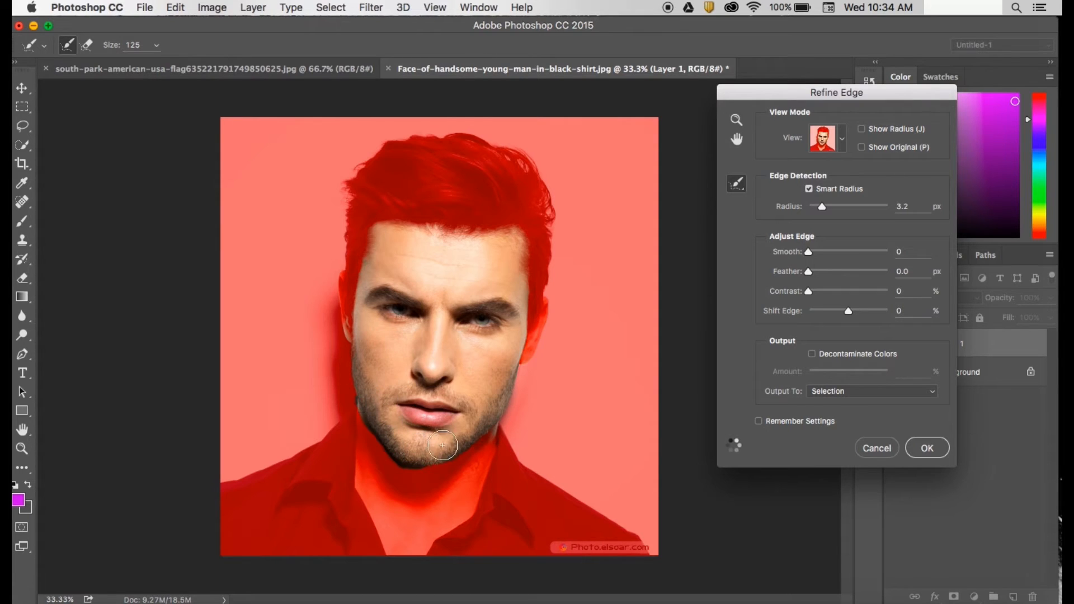
{"action": "mouse_move", "coordinate": [431, 462]}
{"action": "left_mouse_down"}
{"action": "mouse_move", "coordinate": [420, 461]}
{"action": "mouse_move", "coordinate": [452, 460]}
{"action": "mouse_move", "coordinate": [501, 429]}
{"action": "mouse_move", "coordinate": [486, 448]}
{"action": "left_mouse_up"}
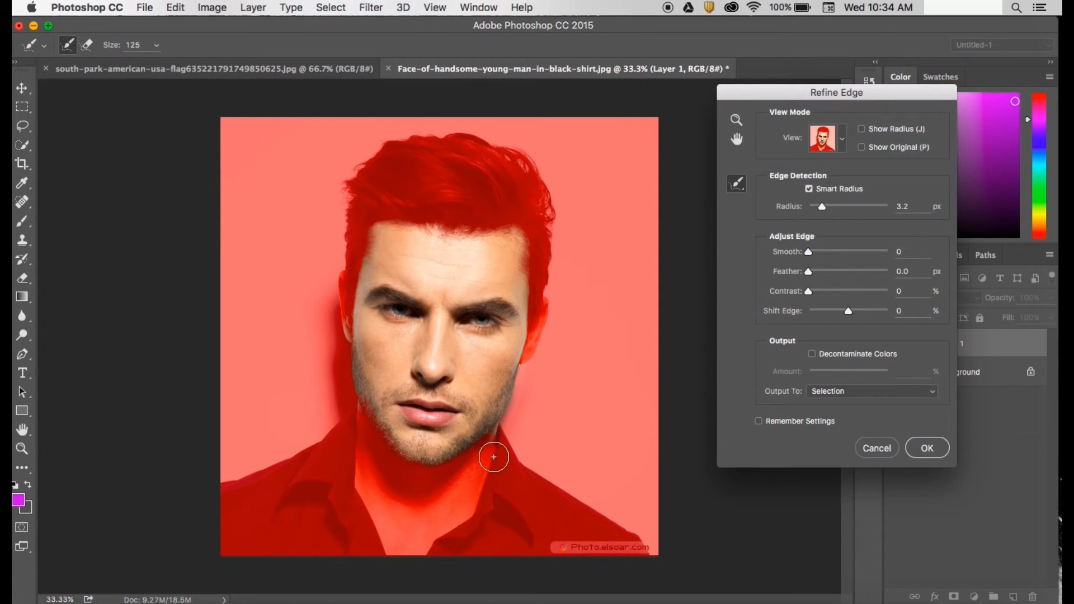
{"action": "left_click", "coordinate": [927, 450]}
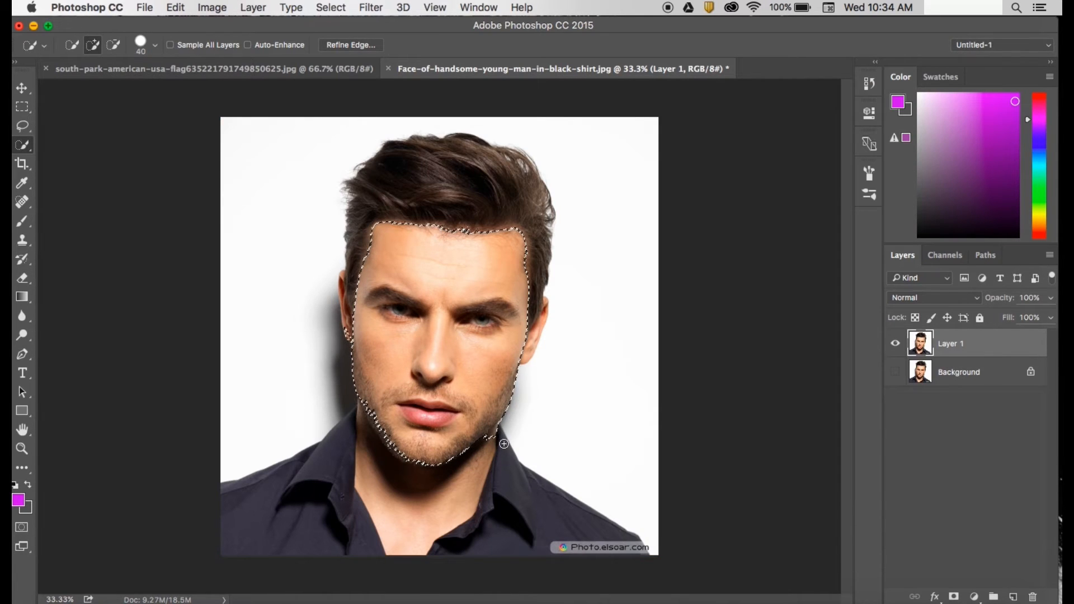
Touch up the selection along the chin and output it through Refine Edge as a New Layer with Layer Mask
{"action": "key", "text": "alt"}
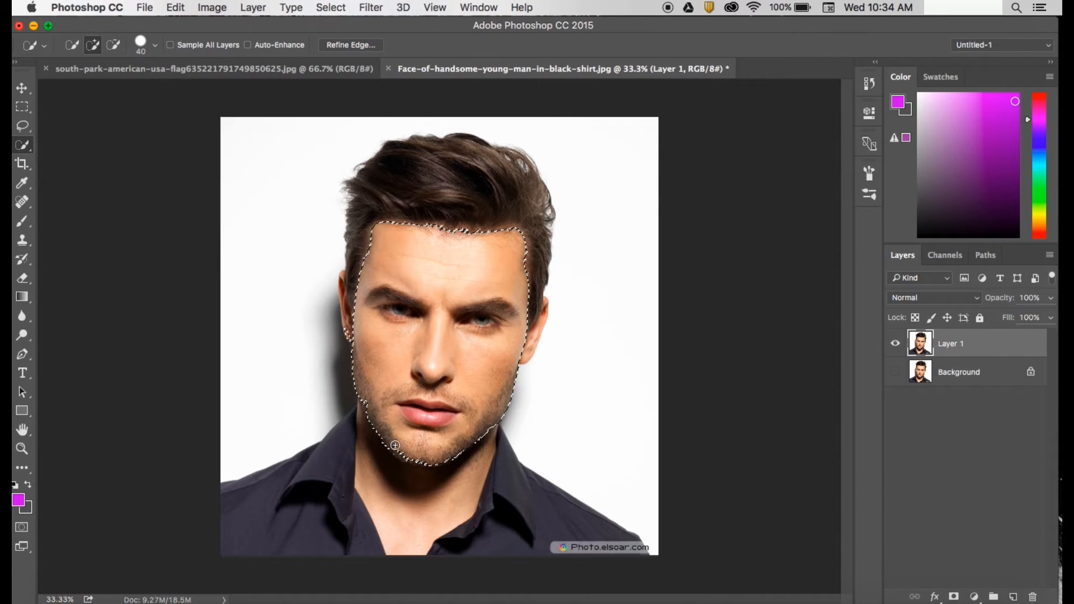
{"action": "left_click_drag", "start_coordinate": [410, 455], "coordinate": [426, 456]}
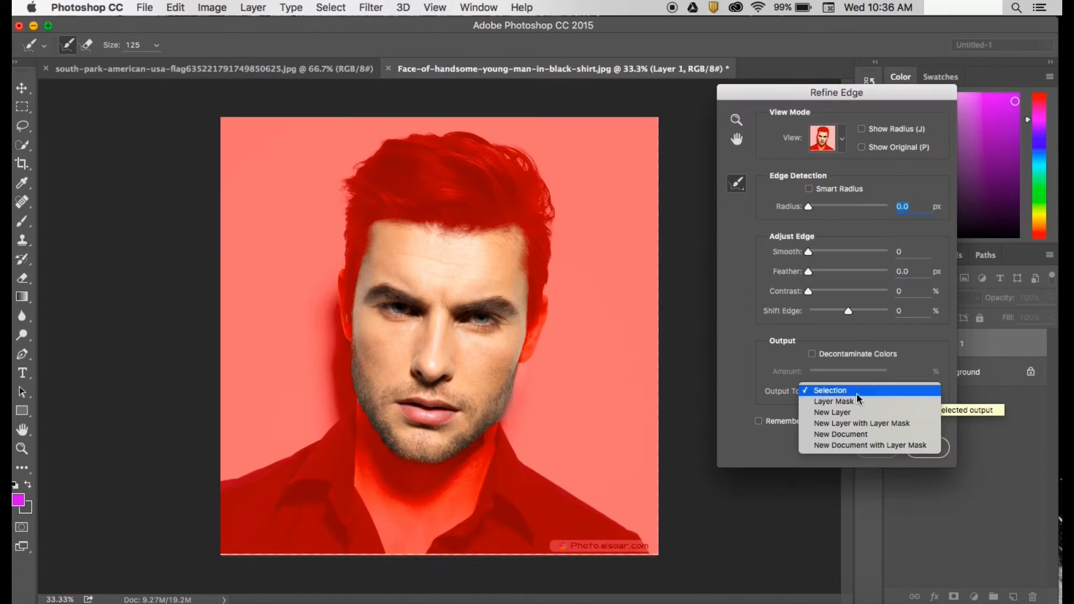
{"action": "left_click", "coordinate": [858, 395]}
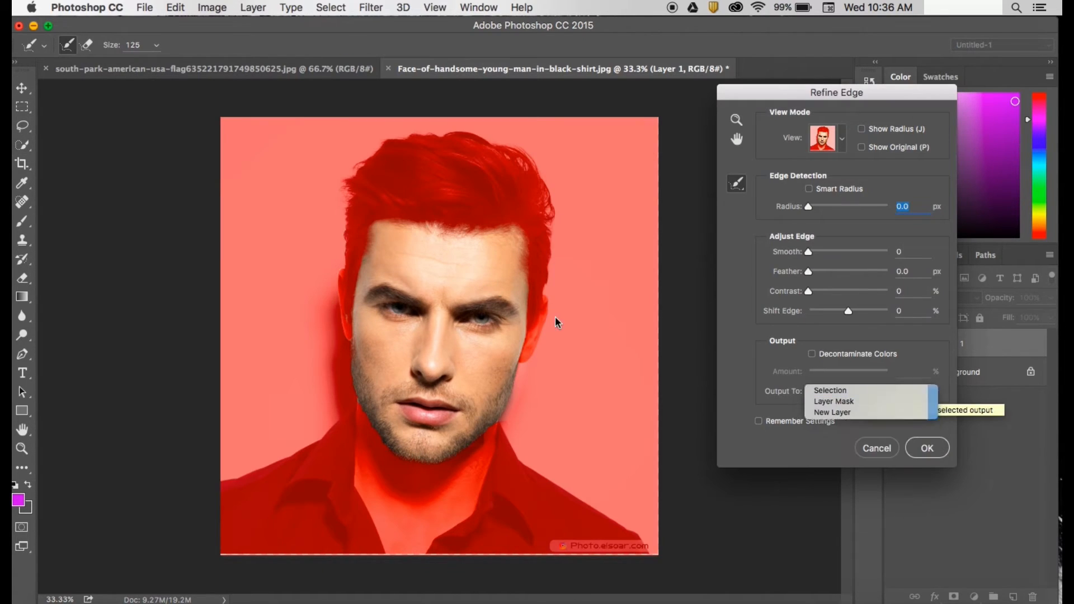
{"action": "left_click", "coordinate": [828, 391]}
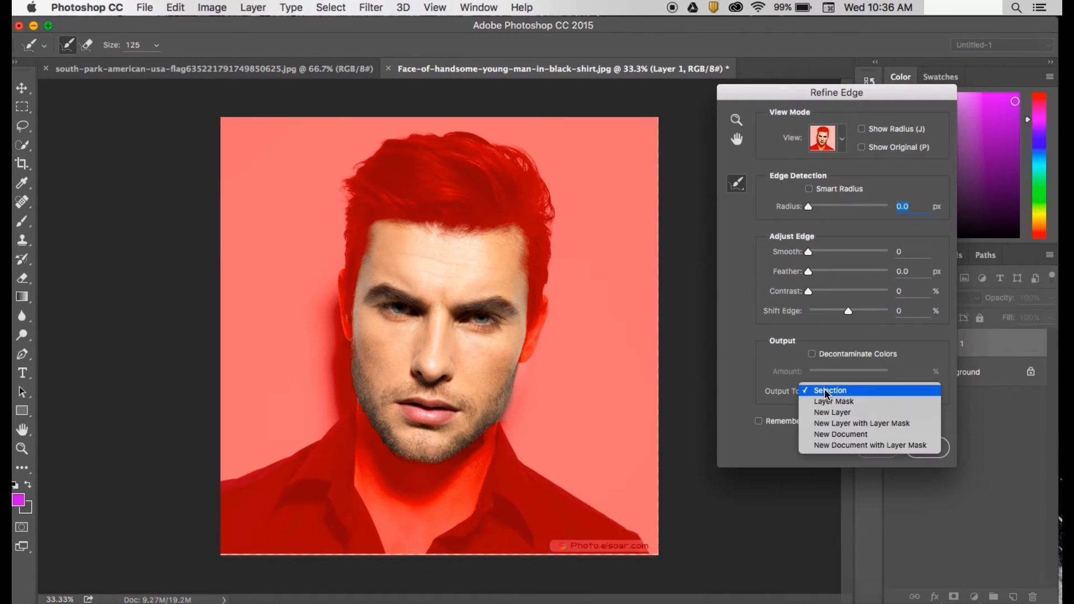
{"action": "left_click", "coordinate": [854, 427]}
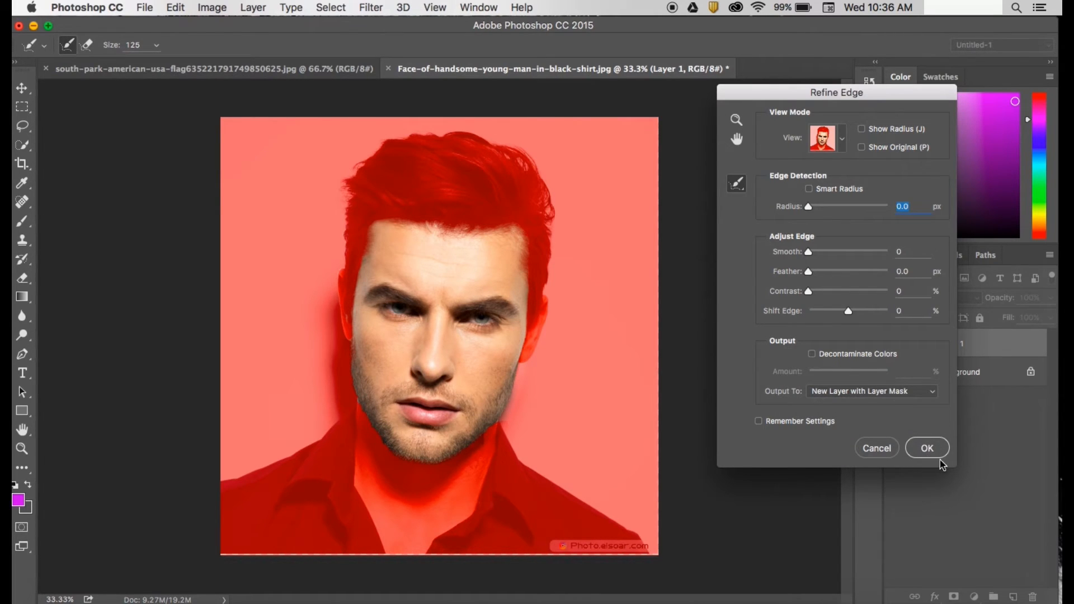
{"action": "left_click", "coordinate": [928, 449]}
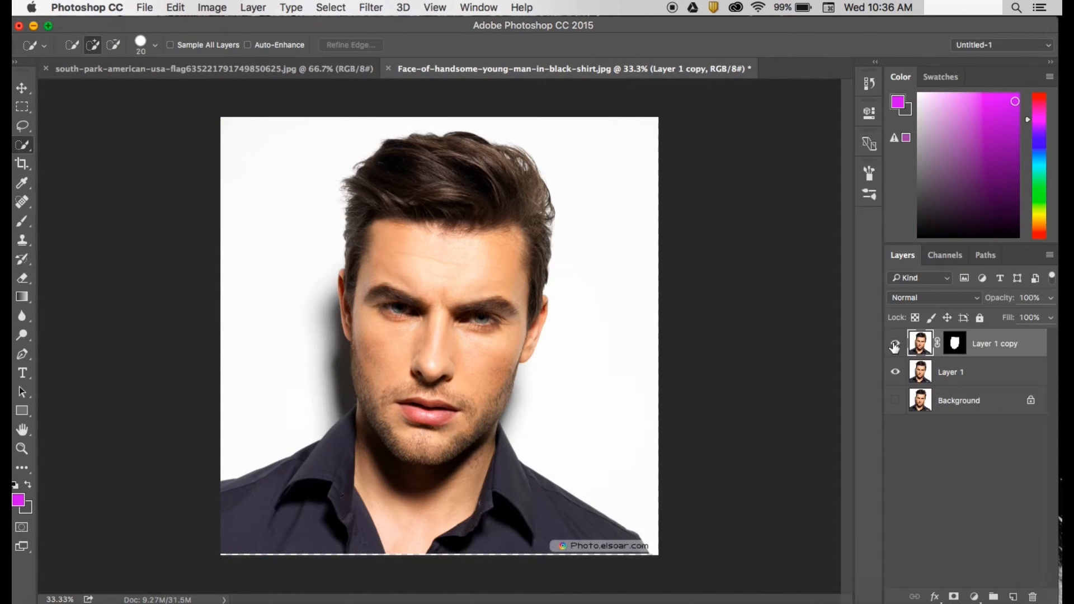
Add a Black & White adjustment layer clipped to the masked face layer, leaving Layer 1 visible beneath
{"action": "left_click", "coordinate": [895, 371]}
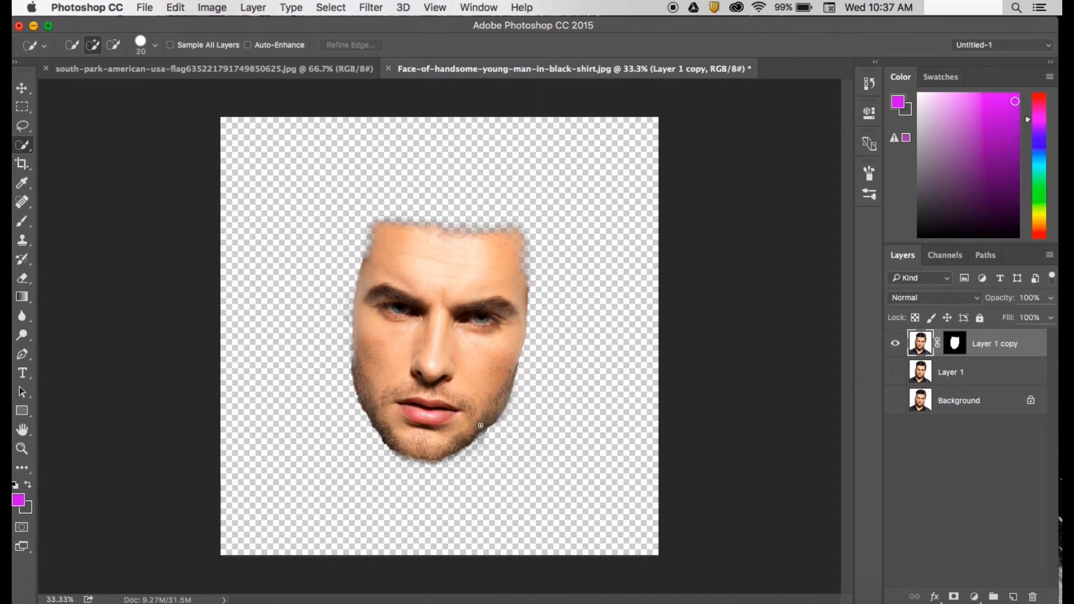
{"action": "left_click", "coordinate": [955, 343]}
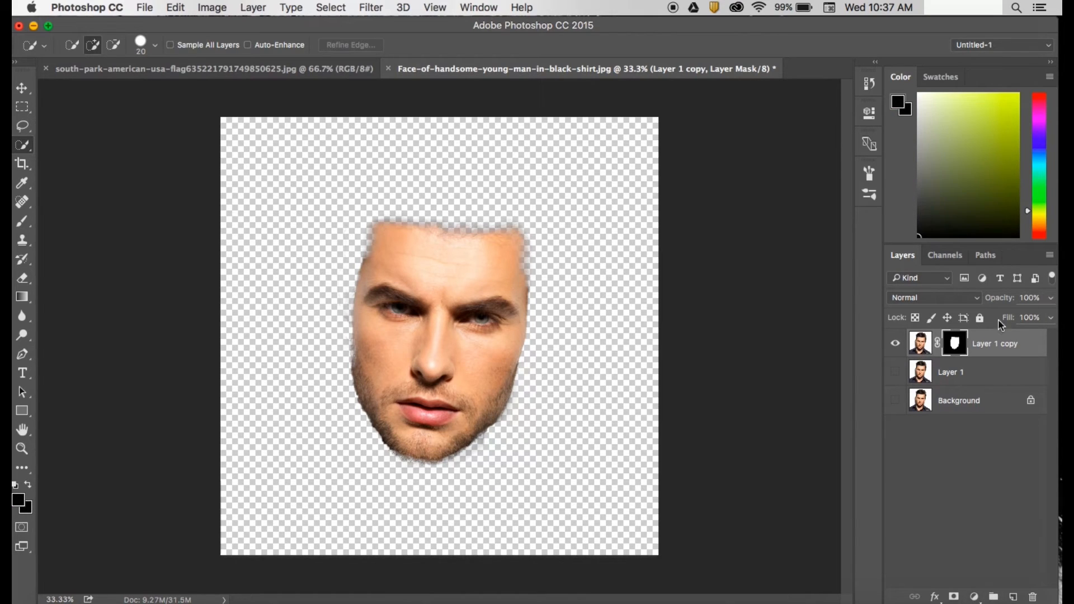
{"action": "left_click", "coordinate": [975, 597]}
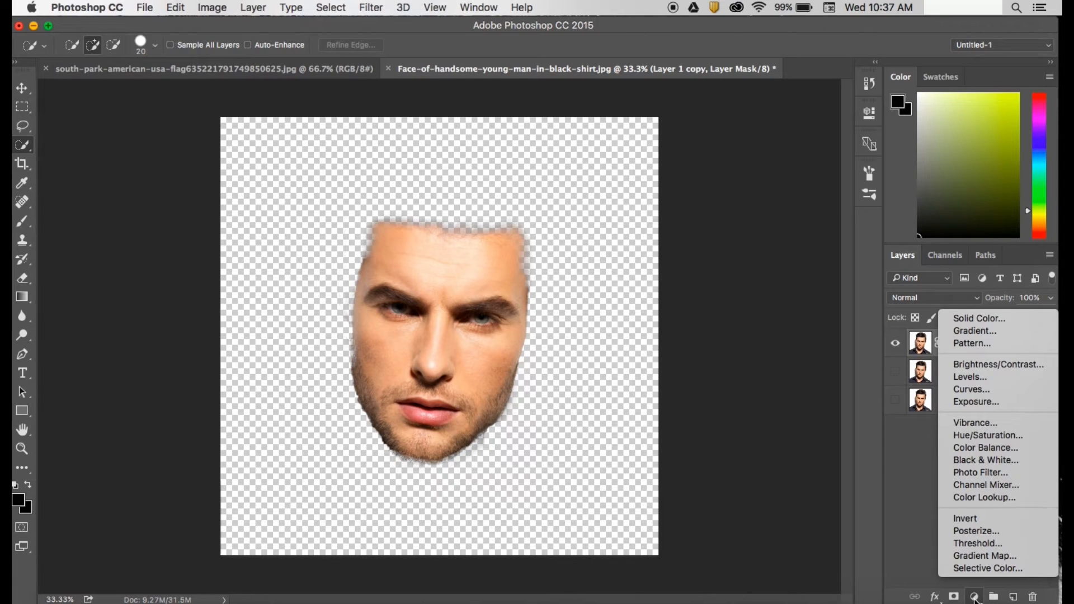
{"action": "left_click", "coordinate": [998, 459]}
{"action": "left_click", "coordinate": [896, 401]}
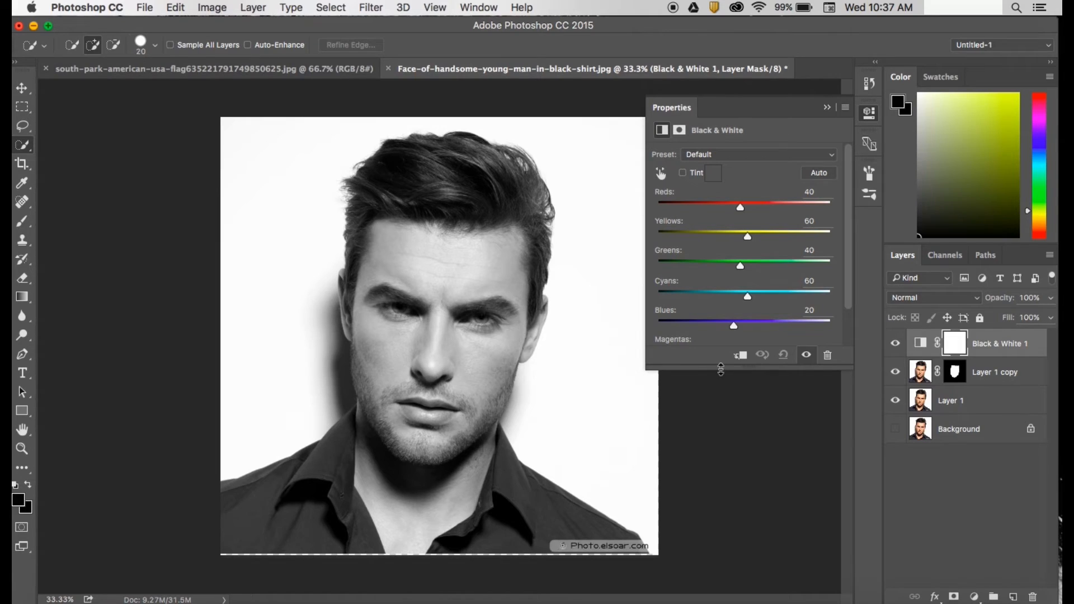
{"action": "key", "text": "super+alt+g"}
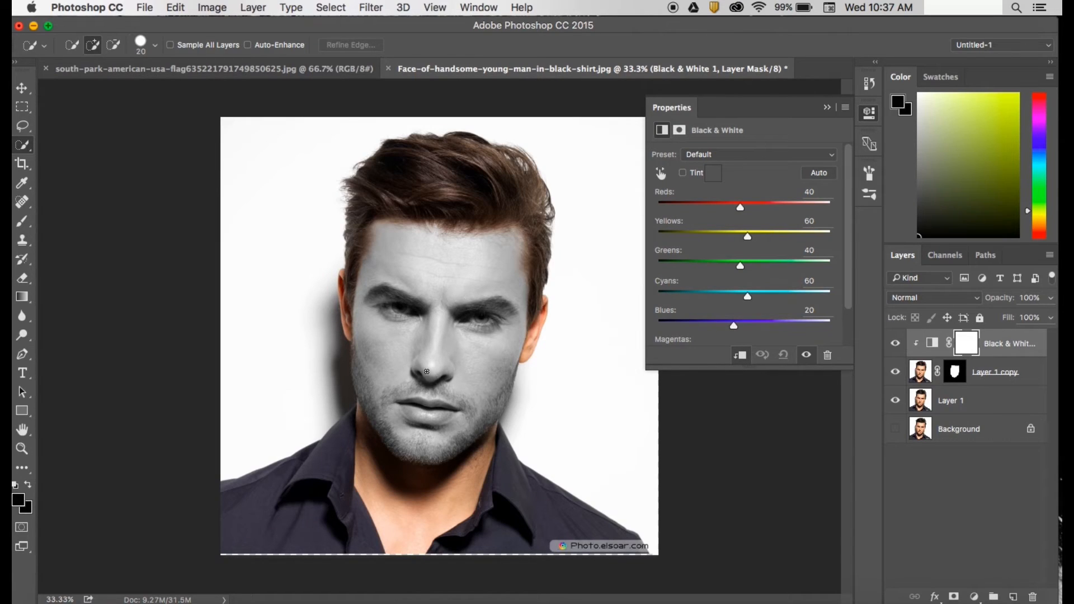
{"action": "left_click", "coordinate": [827, 107]}
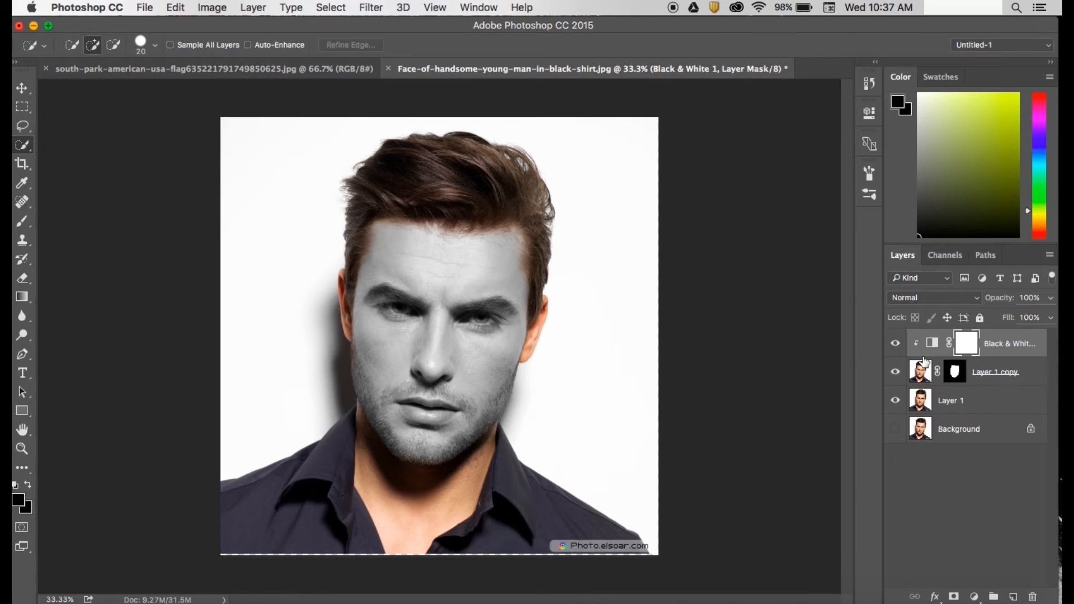
Move the face mask from Layer 1 copy onto the Black & White layer, replacing its mask, and toggle that layer's visibility to check it
{"action": "left_click", "coordinate": [960, 379]}
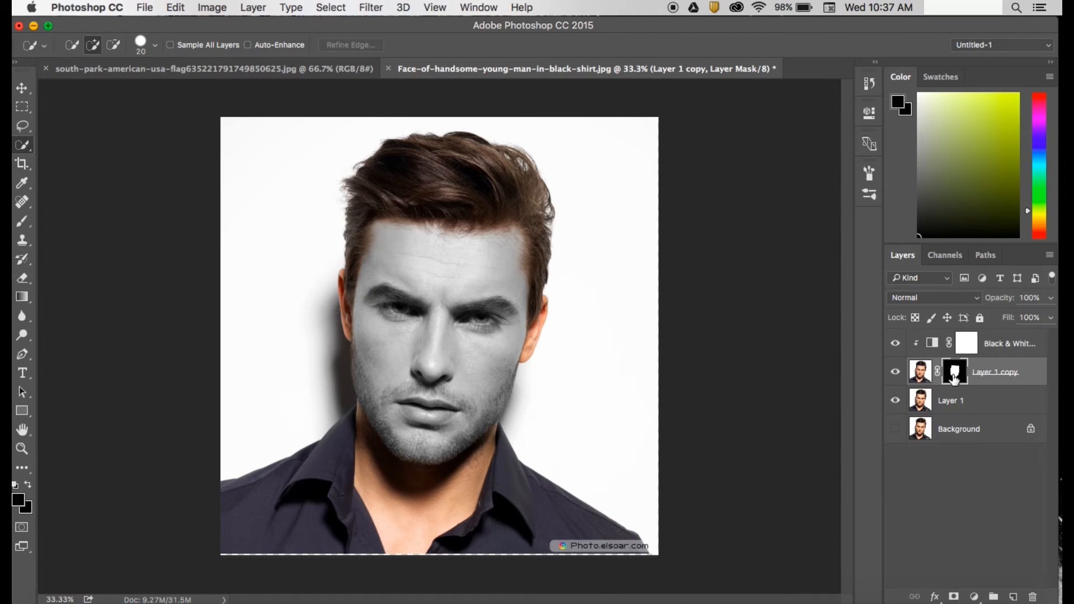
{"action": "left_click", "coordinate": [896, 371]}
{"action": "left_click", "coordinate": [895, 372]}
{"action": "left_click_drag", "start_coordinate": [955, 378], "coordinate": [972, 340]}
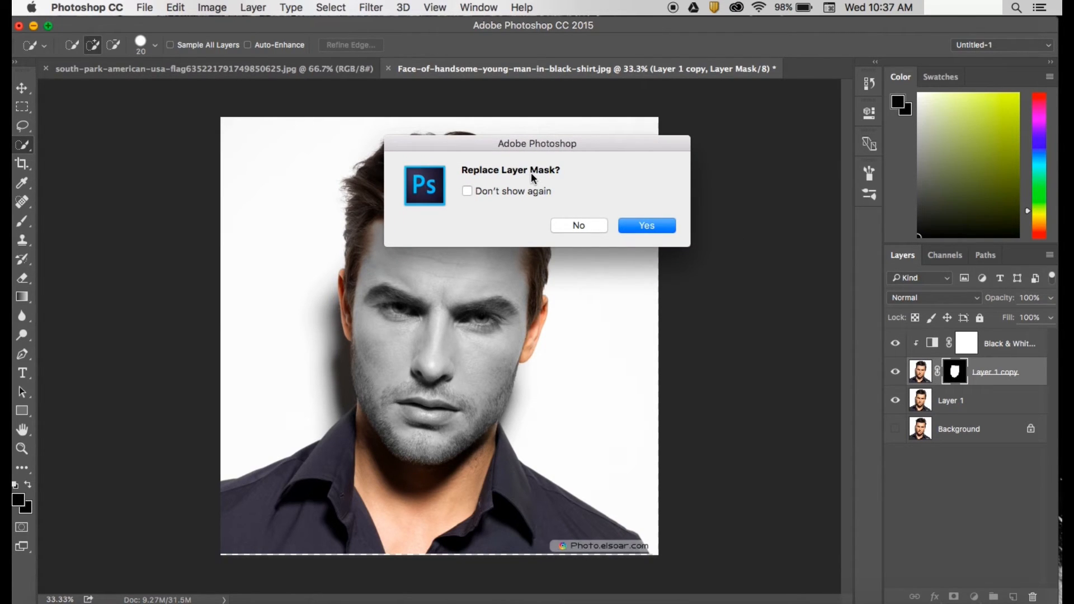
{"action": "left_click", "coordinate": [631, 226]}
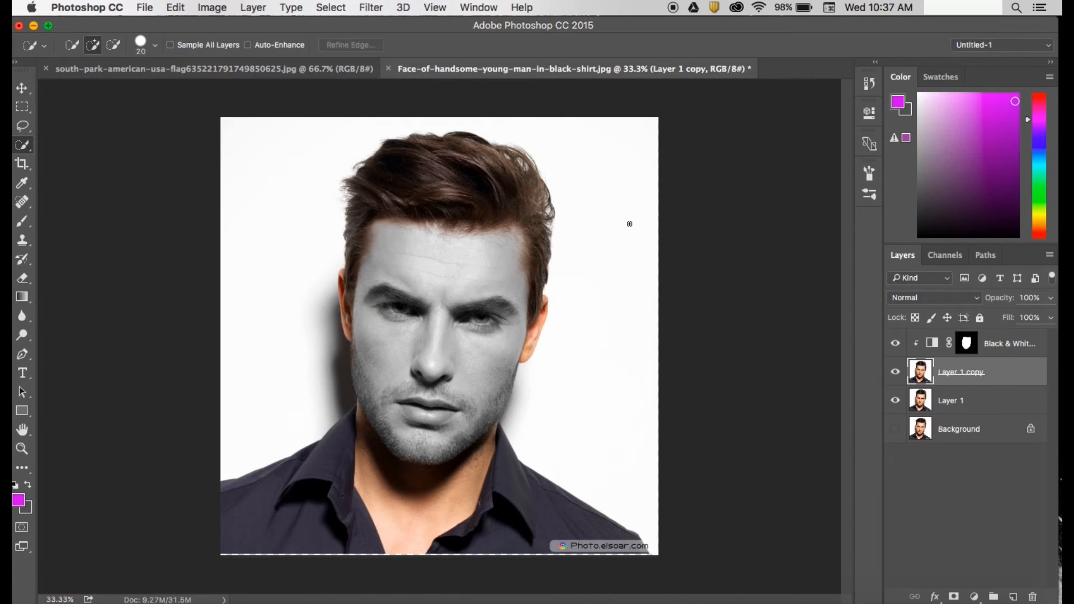
{"action": "left_click", "coordinate": [896, 344]}
{"action": "left_click", "coordinate": [896, 344]}
{"action": "left_click", "coordinate": [896, 346]}
{"action": "left_click", "coordinate": [897, 345]}
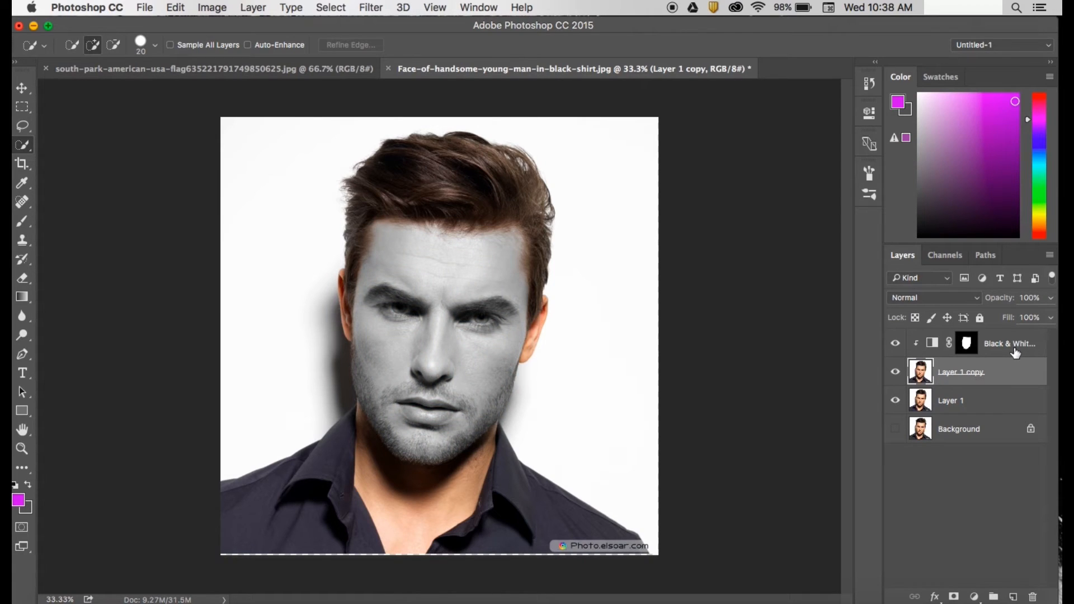
Copy the whole American flag image and paste it as a new layer above the Black & White layer in the portrait
{"action": "left_click", "coordinate": [99, 70]}
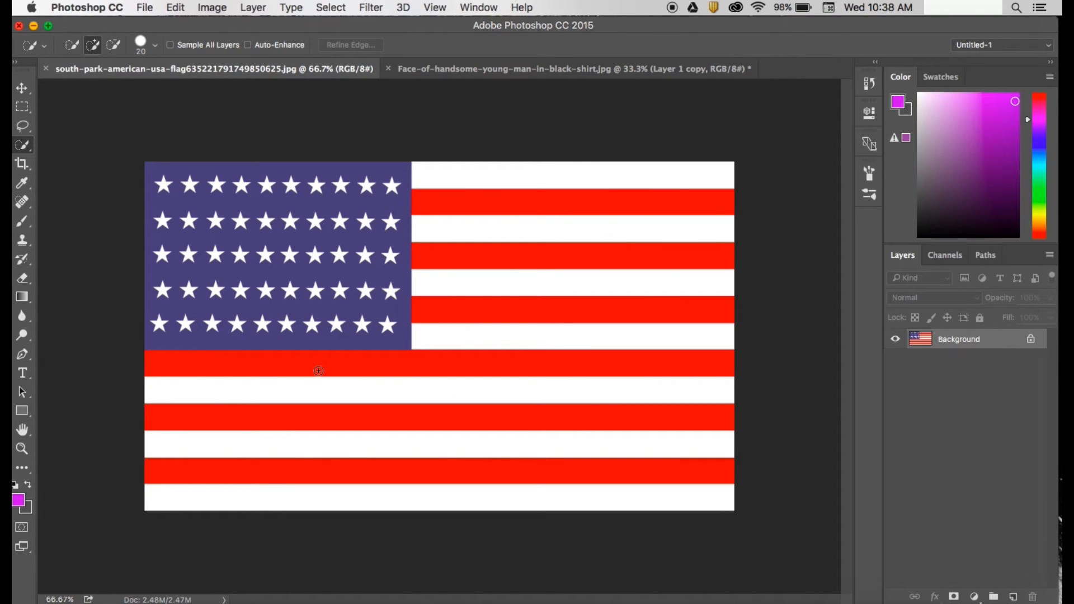
{"action": "key", "text": "bracketright"}
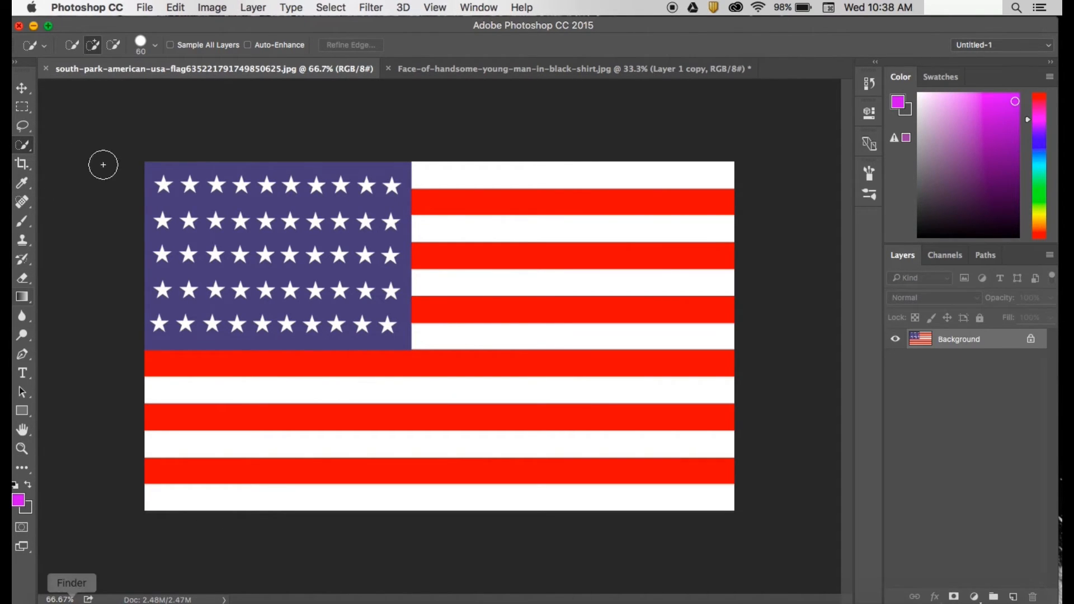
{"action": "mouse_move", "coordinate": [384, 228]}
{"action": "left_mouse_down"}
{"action": "mouse_move", "coordinate": [319, 257]}
{"action": "mouse_move", "coordinate": [299, 232]}
{"action": "mouse_move", "coordinate": [590, 331]}
{"action": "mouse_move", "coordinate": [674, 466]}
{"action": "mouse_move", "coordinate": [787, 516]}
{"action": "mouse_move", "coordinate": [631, 465]}
{"action": "mouse_move", "coordinate": [417, 223]}
{"action": "mouse_move", "coordinate": [251, 192]}
{"action": "left_mouse_up"}
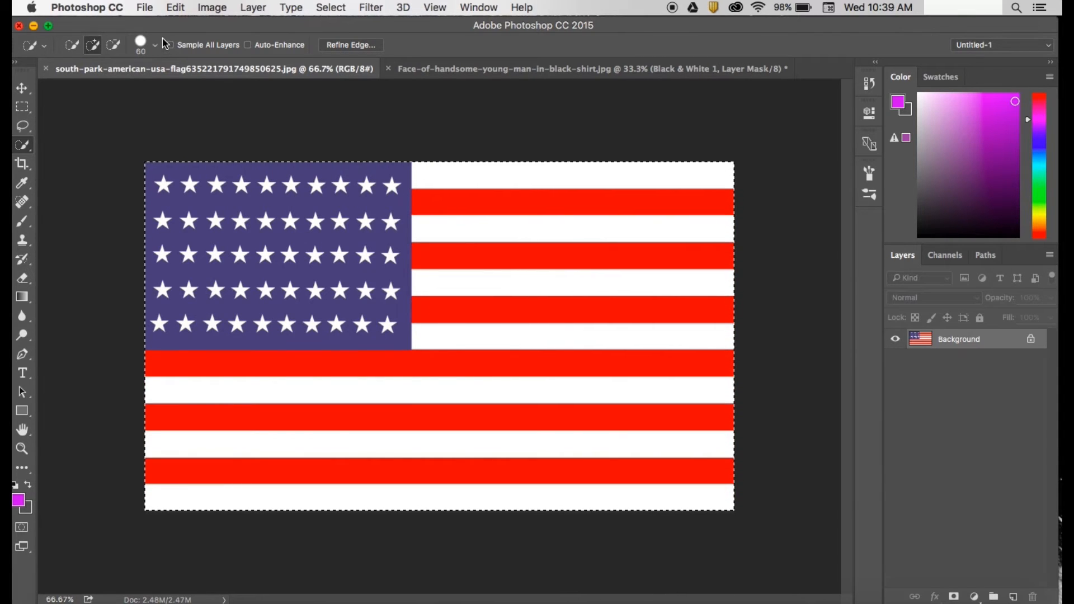
{"action": "left_click", "coordinate": [406, 70]}
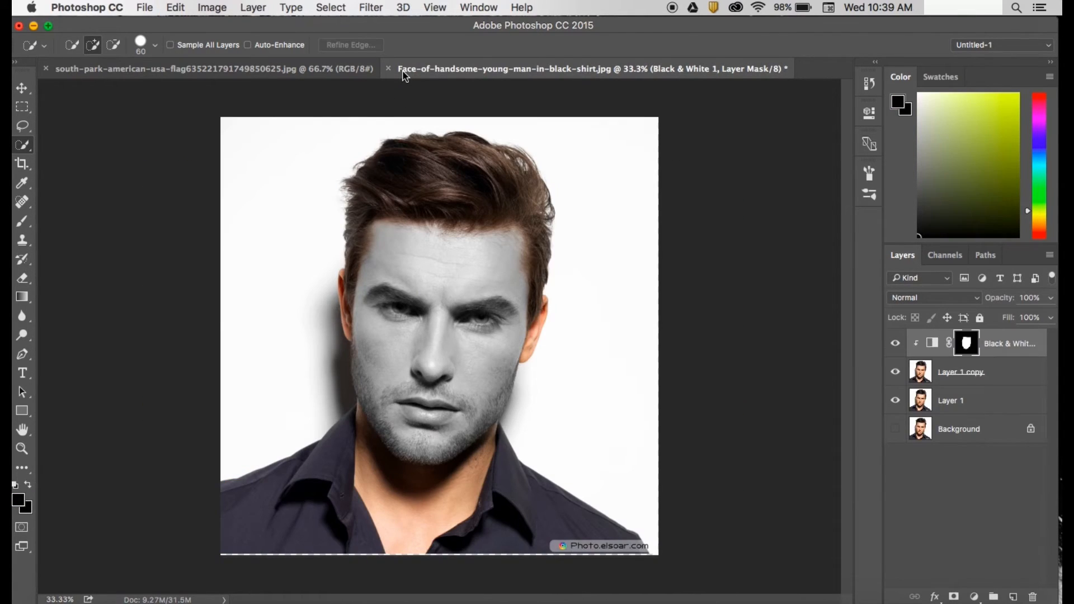
{"action": "key", "text": "super+v"}
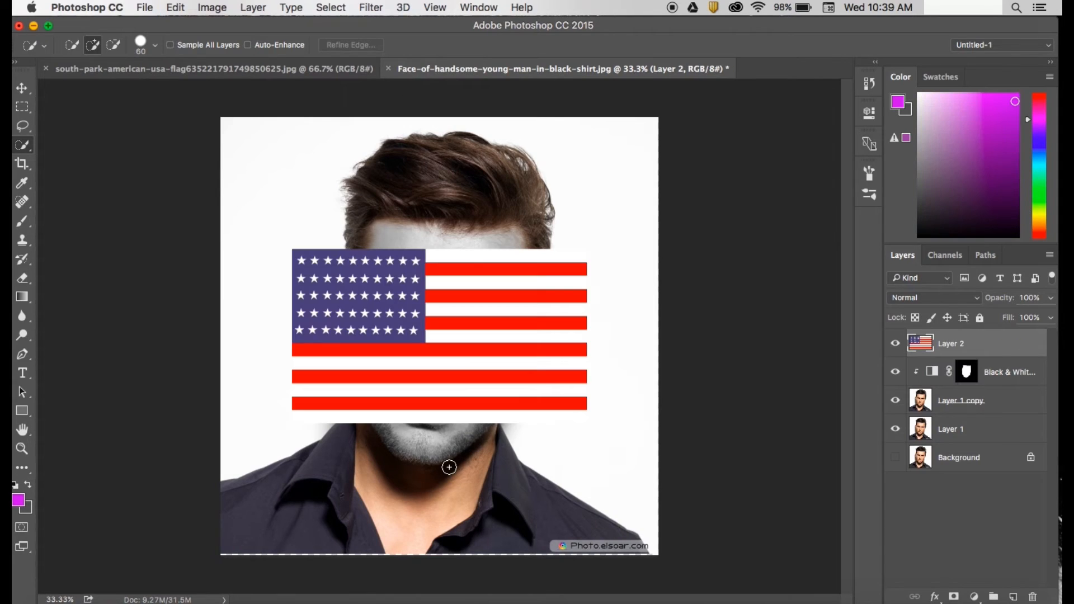
Rotate the flag layer about 90 degrees, scale and position it over the face, and lower its opacity to 43%
{"action": "key", "text": "super+t"}
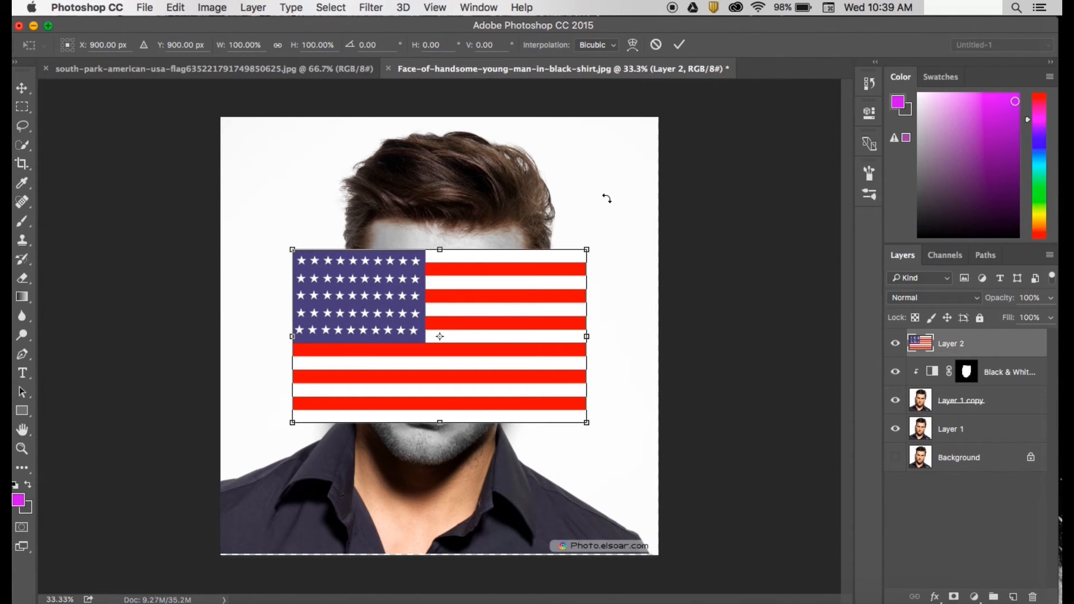
{"action": "left_click_drag", "start_coordinate": [607, 200], "coordinate": [599, 529]}
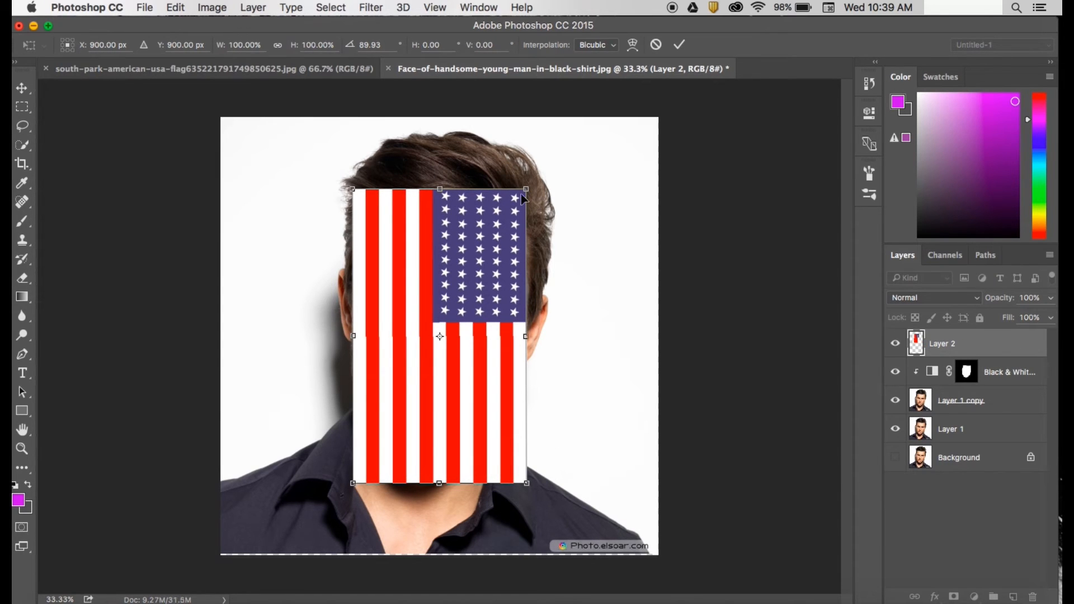
{"action": "left_click_drag", "start_coordinate": [530, 183], "coordinate": [506, 216]}
{"action": "mouse_move", "coordinate": [457, 264]}
{"action": "left_mouse_down"}
{"action": "mouse_move", "coordinate": [473, 267]}
{"action": "mouse_move", "coordinate": [460, 256]}
{"action": "left_mouse_up"}
{"action": "left_click_drag", "start_coordinate": [512, 469], "coordinate": [526, 492]}
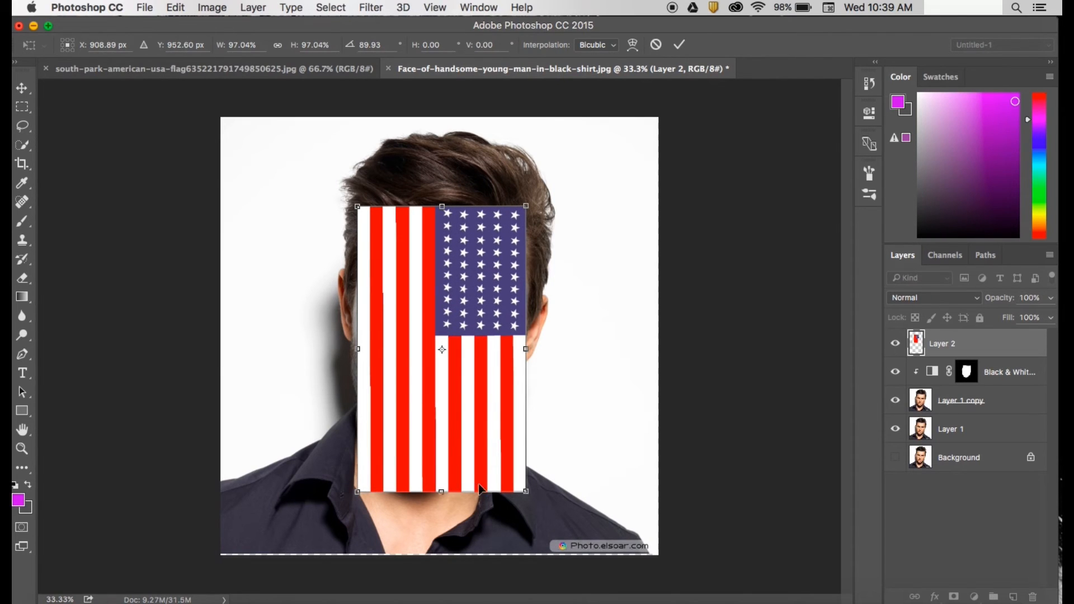
{"action": "left_click_drag", "start_coordinate": [521, 209], "coordinate": [529, 193]}
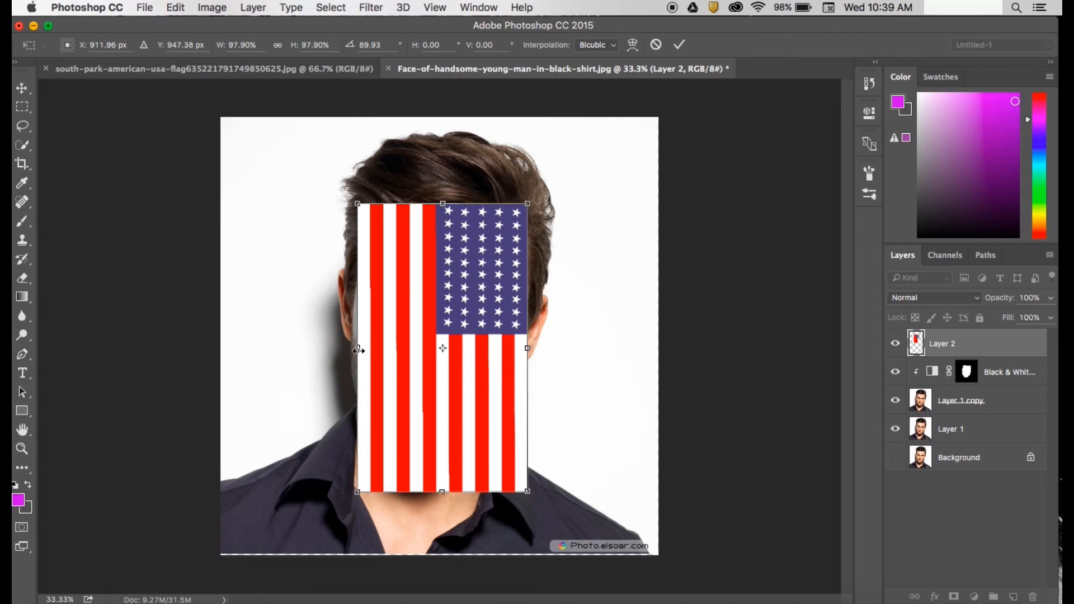
{"action": "left_click_drag", "start_coordinate": [357, 491], "coordinate": [353, 498]}
{"action": "key", "text": "w"}
{"action": "left_click", "coordinate": [679, 45]}
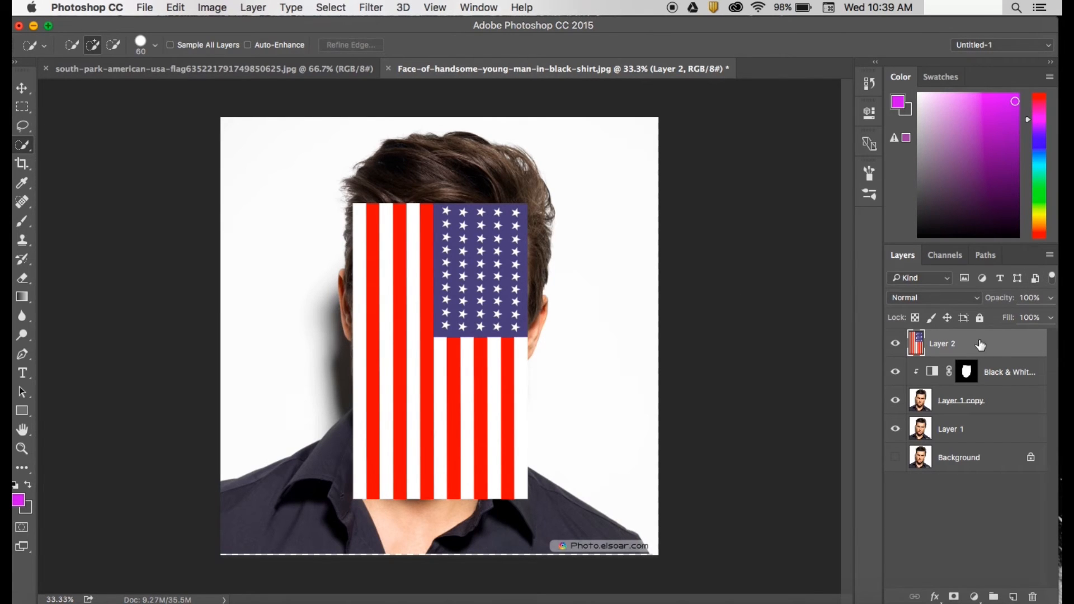
{"action": "left_click_drag", "start_coordinate": [1003, 300], "coordinate": [961, 302]}
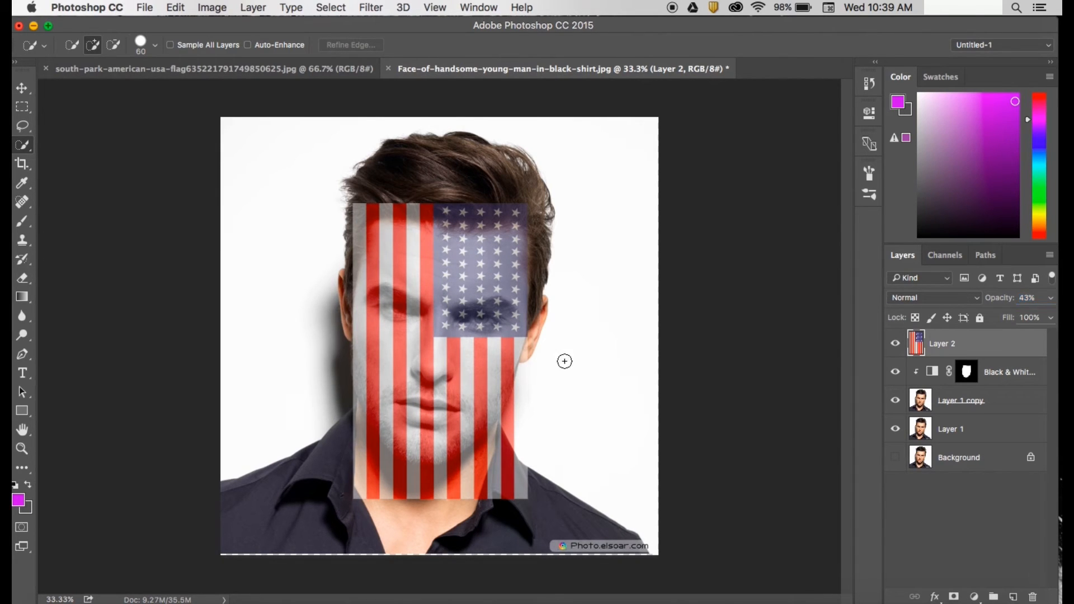
Hide Layer 2 and paint black over both eyes on the Black & White mask with a 25-pixel brush to restore their color
{"action": "left_click", "coordinate": [895, 343]}
{"action": "left_click", "coordinate": [967, 376]}
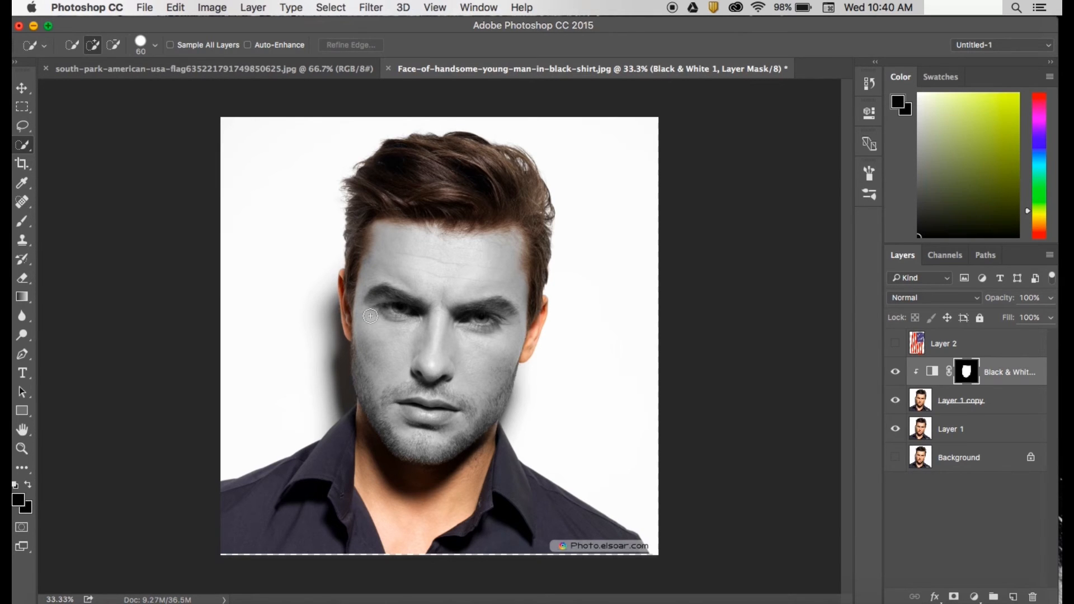
{"action": "key", "text": "super+equal"}
{"action": "key", "text": "super+equal"}
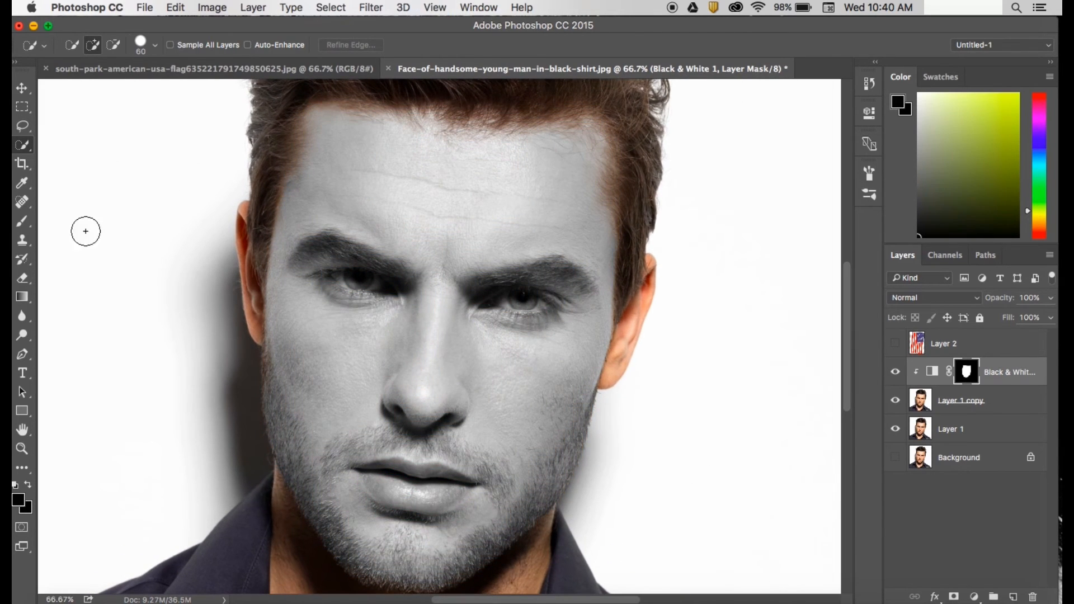
{"action": "left_click", "coordinate": [26, 224]}
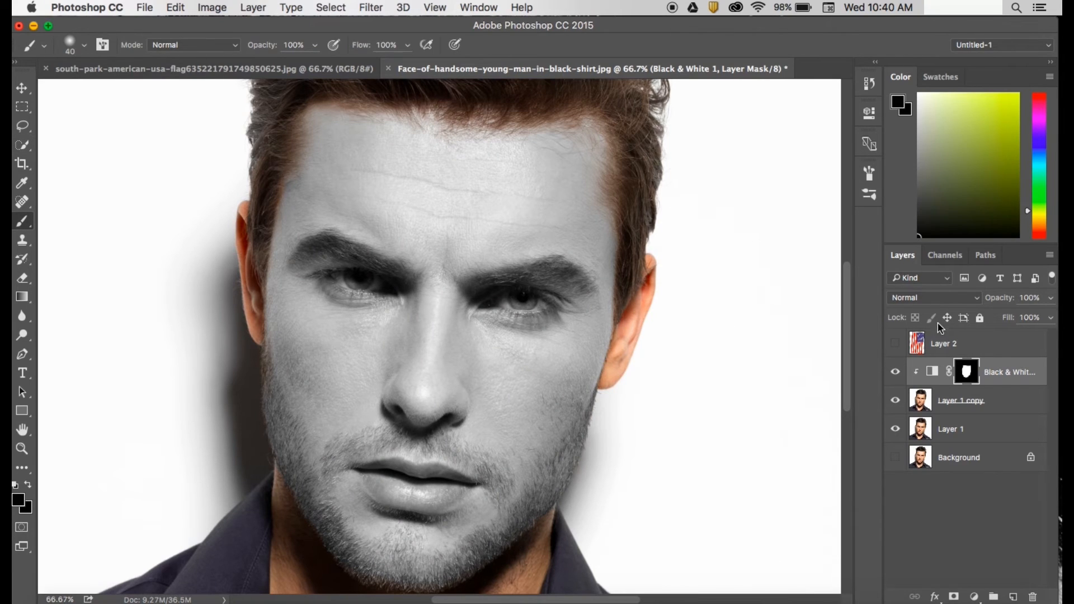
{"action": "mouse_move", "coordinate": [367, 290]}
{"action": "left_mouse_down"}
{"action": "mouse_move", "coordinate": [346, 279]}
{"action": "mouse_move", "coordinate": [373, 288]}
{"action": "mouse_move", "coordinate": [343, 279]}
{"action": "mouse_move", "coordinate": [400, 289]}
{"action": "mouse_move", "coordinate": [387, 266]}
{"action": "mouse_move", "coordinate": [365, 283]}
{"action": "mouse_move", "coordinate": [483, 232]}
{"action": "mouse_move", "coordinate": [510, 272]}
{"action": "mouse_move", "coordinate": [352, 466]}
{"action": "mouse_move", "coordinate": [307, 482]}
{"action": "left_mouse_up"}
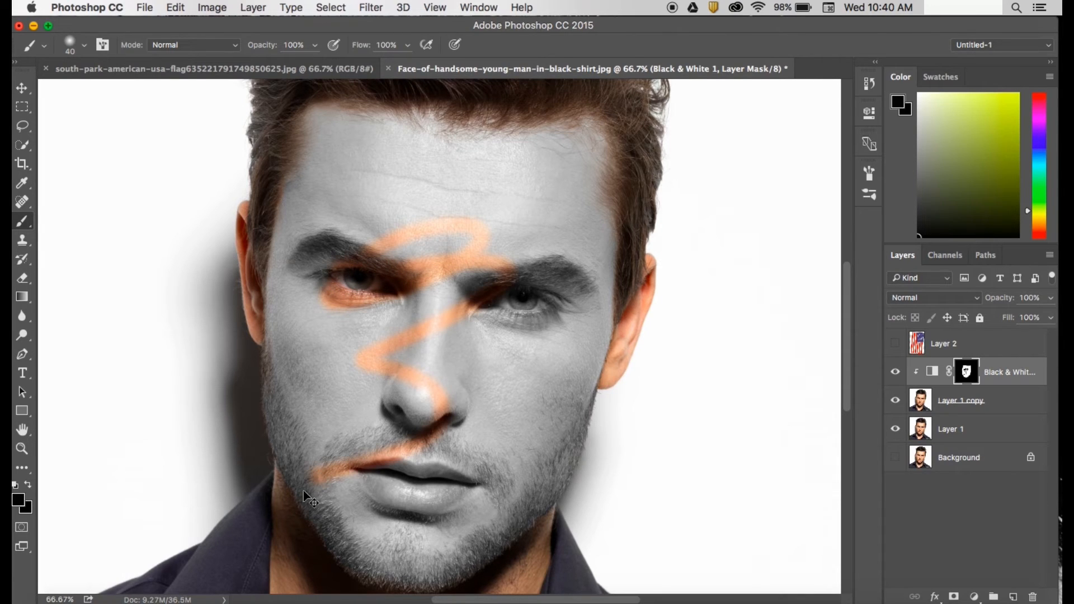
{"action": "key", "text": "super+alt+z"}
{"action": "key", "text": "super+alt+z"}
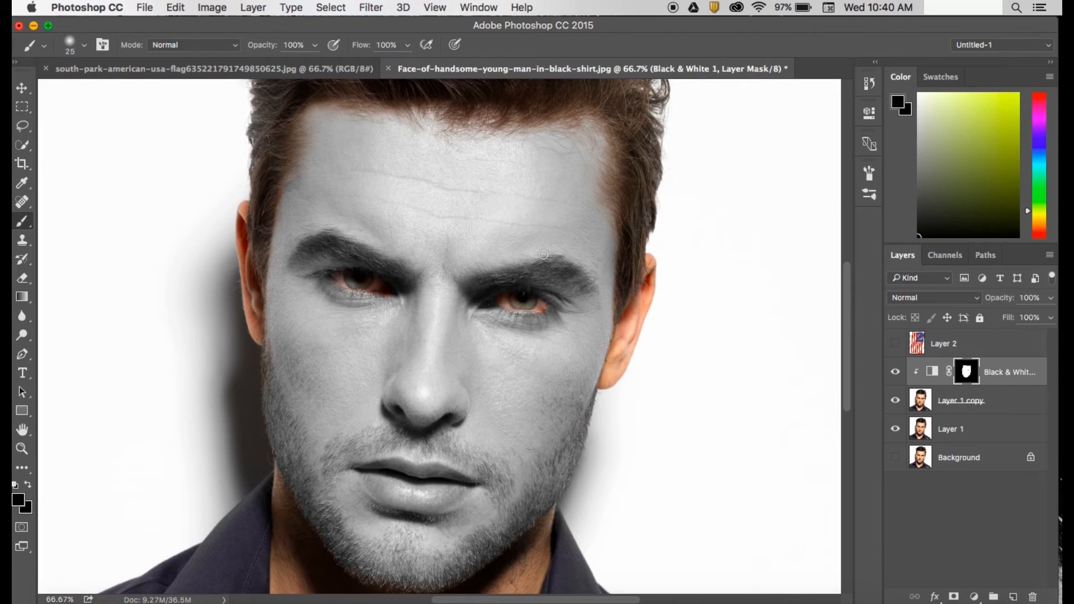
Test the Black & White mask on the forehead with a black stroke, cover it in white, and undo a second black stroke
{"action": "left_click_drag", "start_coordinate": [493, 237], "coordinate": [491, 235]}
{"action": "left_click_drag", "start_coordinate": [933, 187], "coordinate": [907, 80]}
{"action": "left_click", "coordinate": [920, 102]}
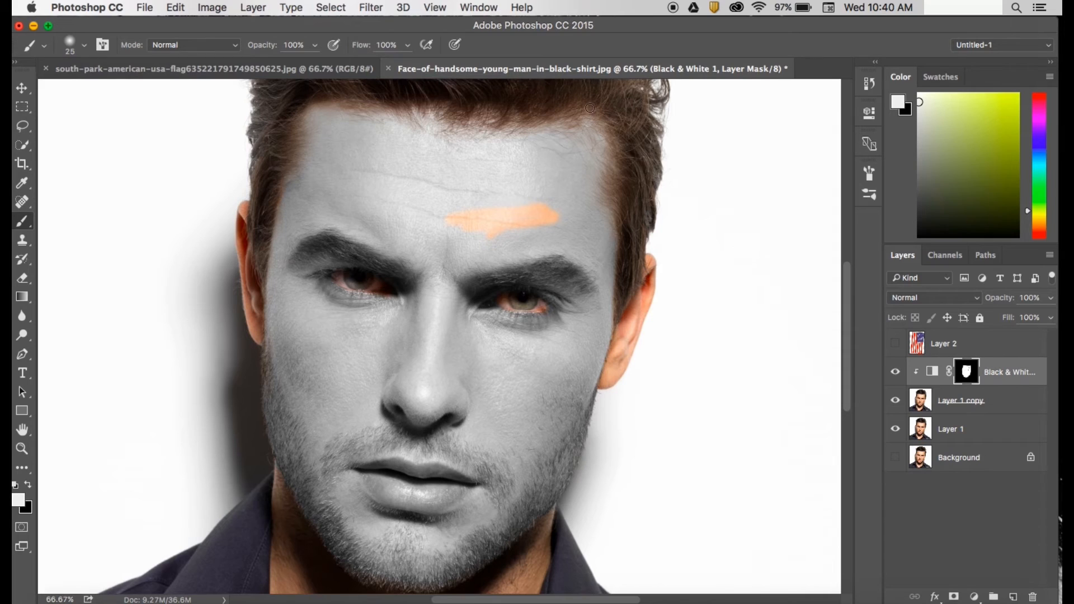
{"action": "left_click", "coordinate": [920, 94]}
{"action": "mouse_move", "coordinate": [451, 218]}
{"action": "left_mouse_down"}
{"action": "mouse_move", "coordinate": [556, 219]}
{"action": "mouse_move", "coordinate": [477, 211]}
{"action": "mouse_move", "coordinate": [542, 226]}
{"action": "left_mouse_up"}
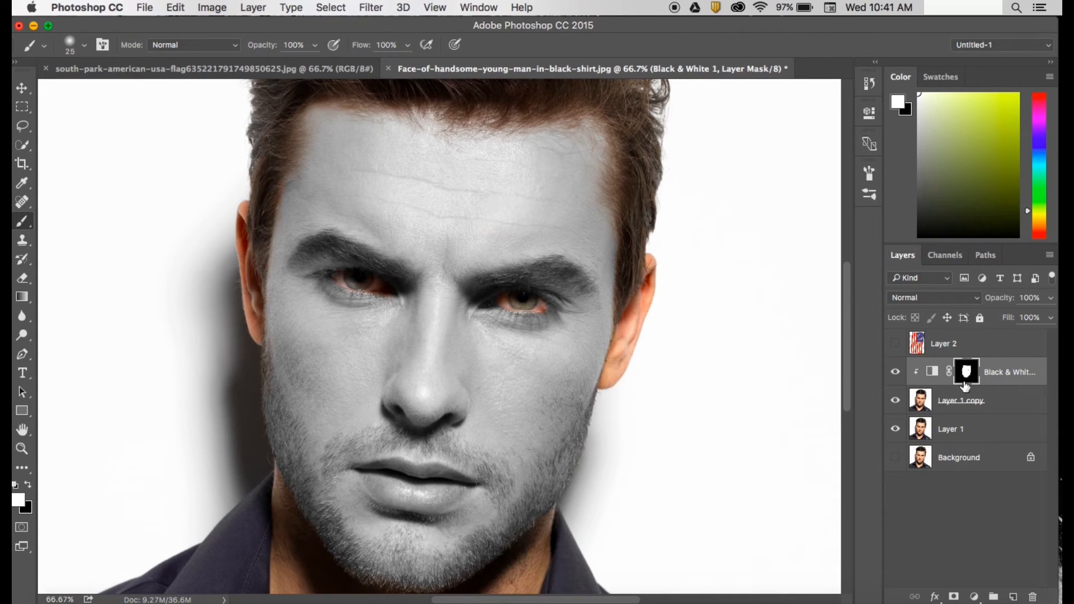
{"action": "left_click_drag", "start_coordinate": [947, 179], "coordinate": [918, 238]}
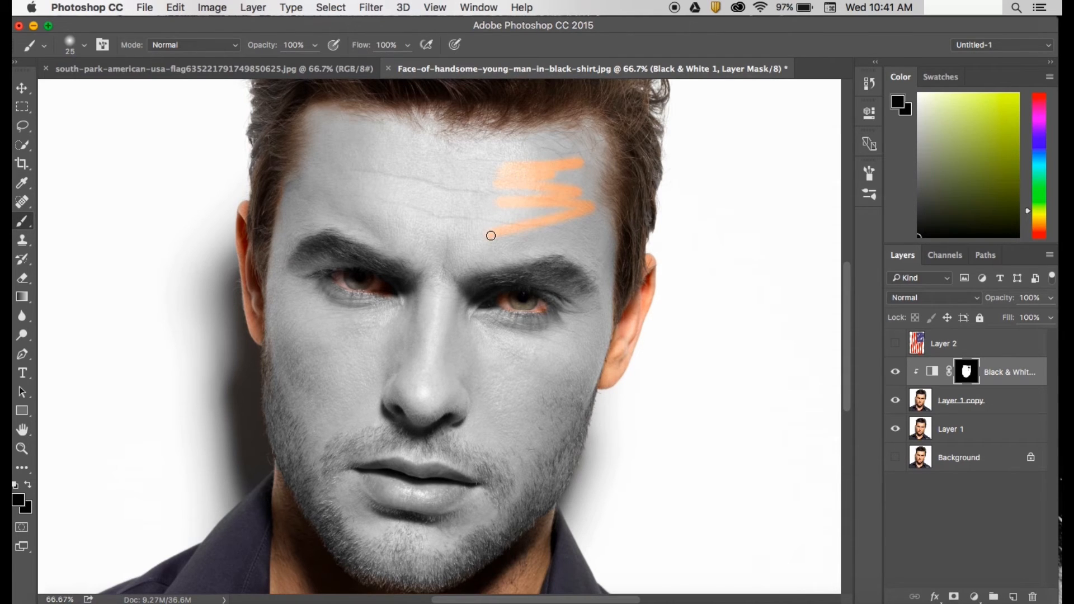
{"action": "key", "text": "super+alt+z"}
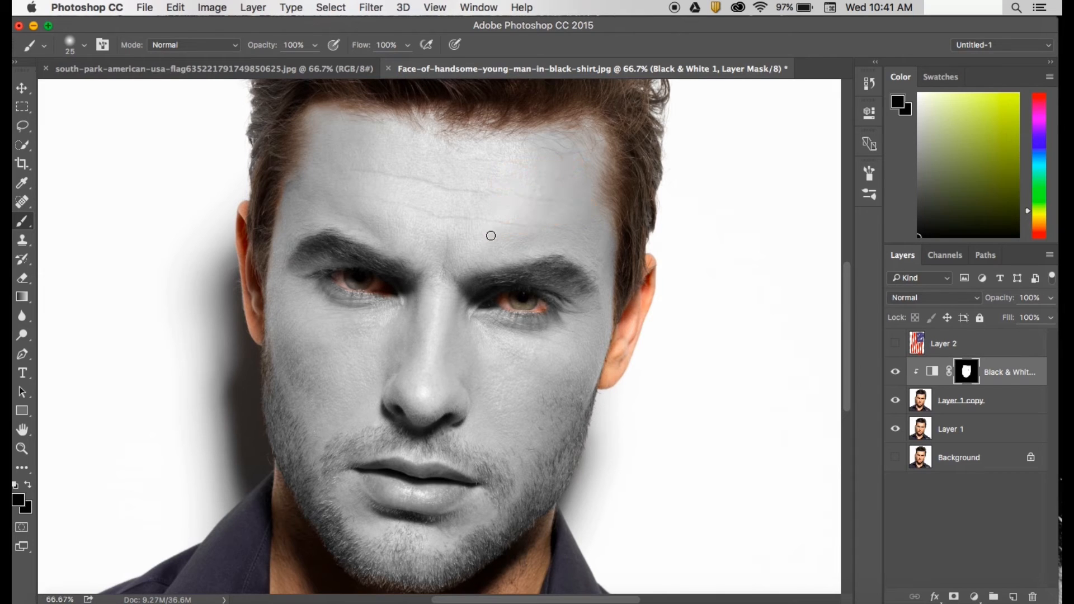
Show Layer 2 again and load the flag's outline as a selection
{"action": "scroll", "coordinate": [536, 375], "scroll_direction": "left", "scroll_amount": 3}
{"action": "scroll", "coordinate": [536, 374], "scroll_direction": "up", "scroll_amount": 1}
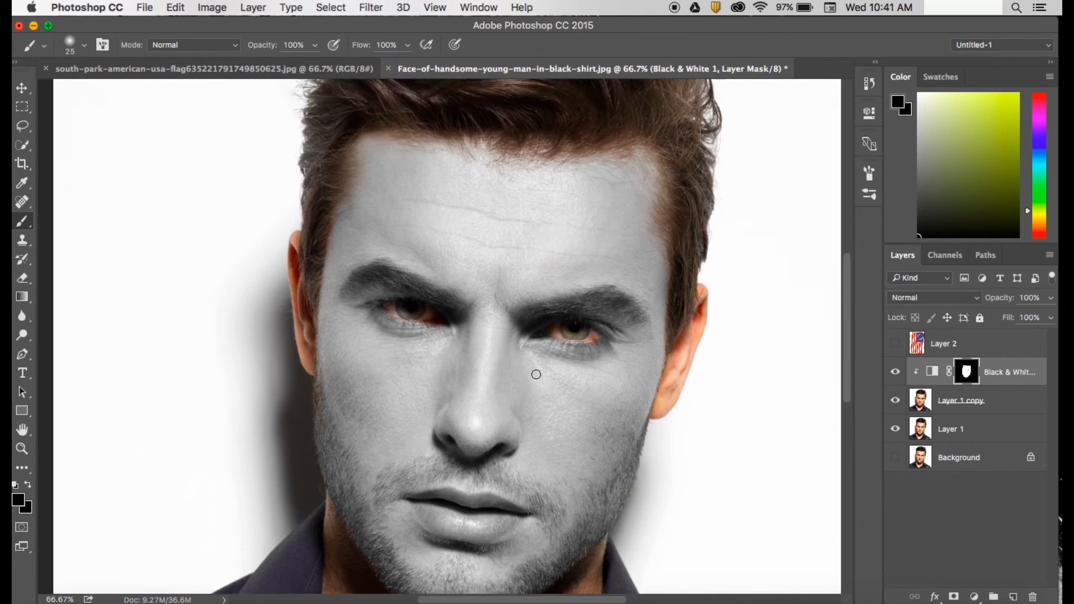
{"action": "scroll", "coordinate": [590, 393], "scroll_direction": "down", "scroll_amount": 2}
{"action": "scroll", "coordinate": [590, 392], "scroll_direction": "right", "scroll_amount": 2}
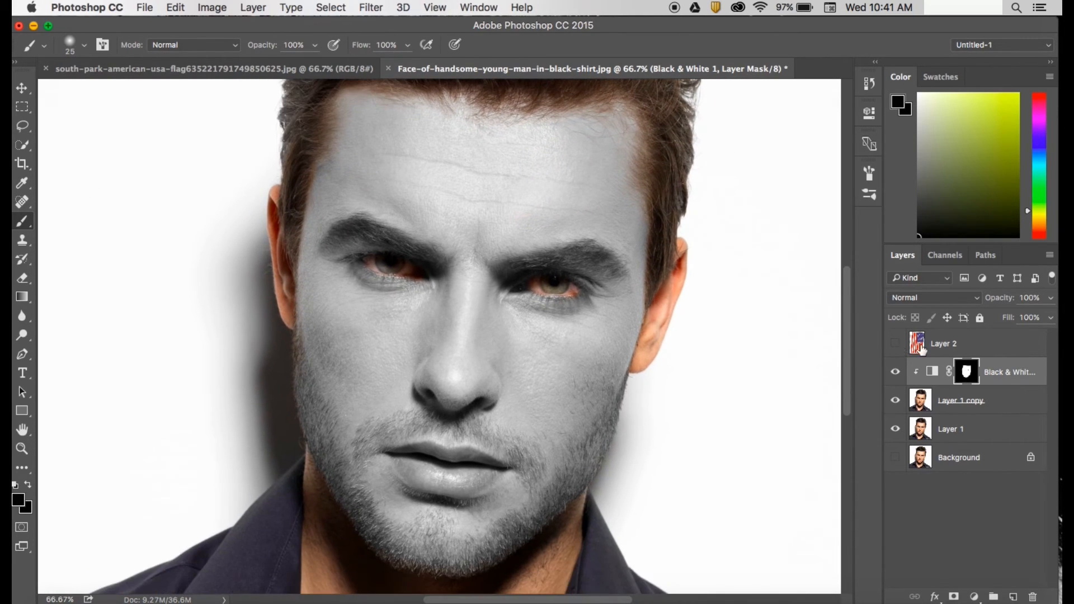
{"action": "left_click", "coordinate": [896, 344]}
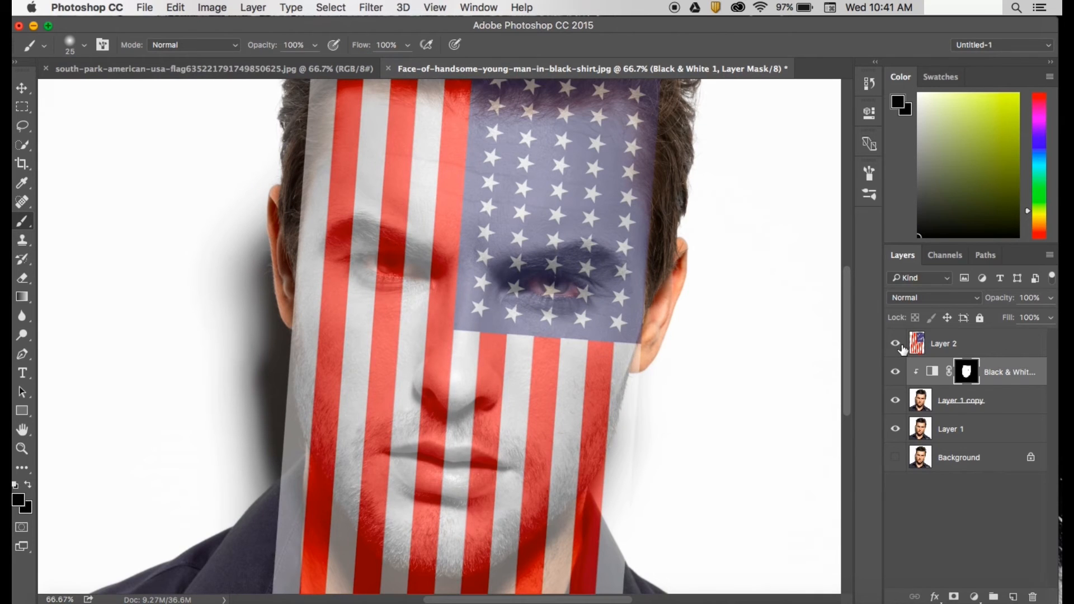
{"action": "key", "text": "super+minus"}
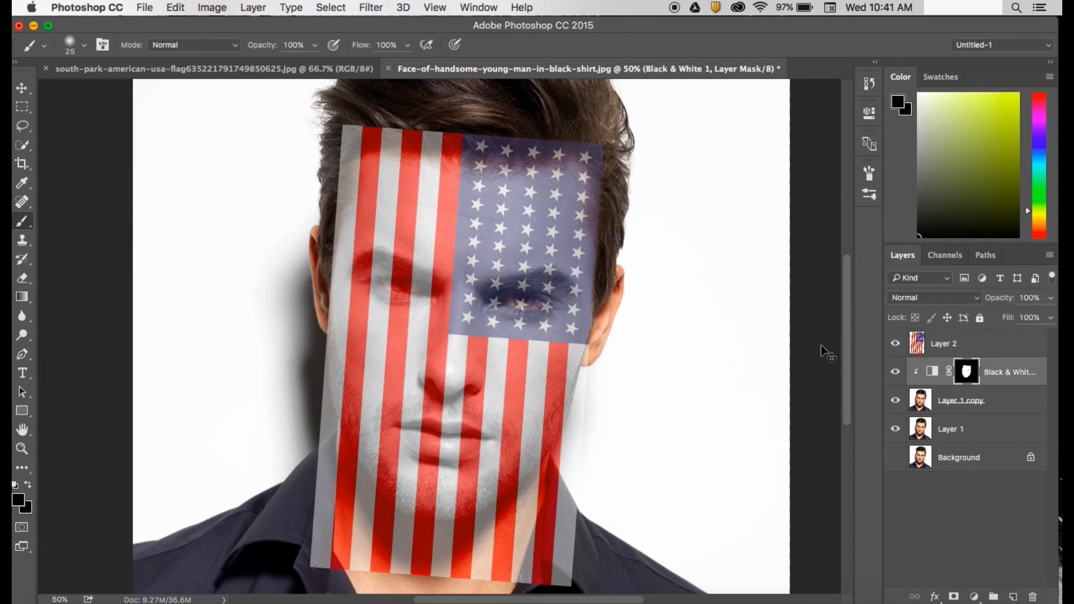
{"action": "left_click", "coordinate": [922, 352], "text": "ctrl"}
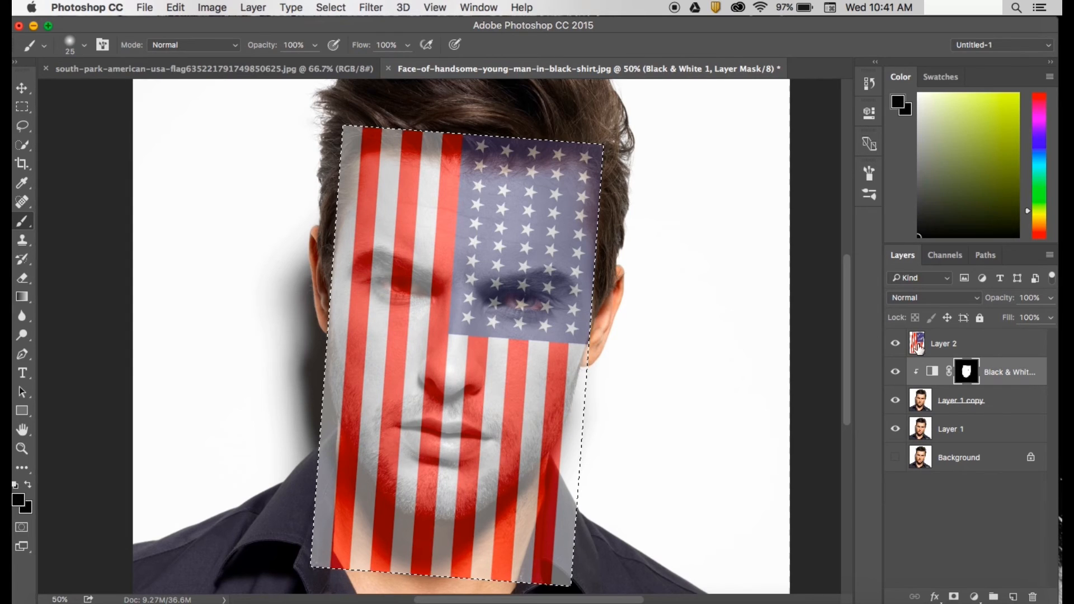
{"action": "key", "text": "super+minus"}
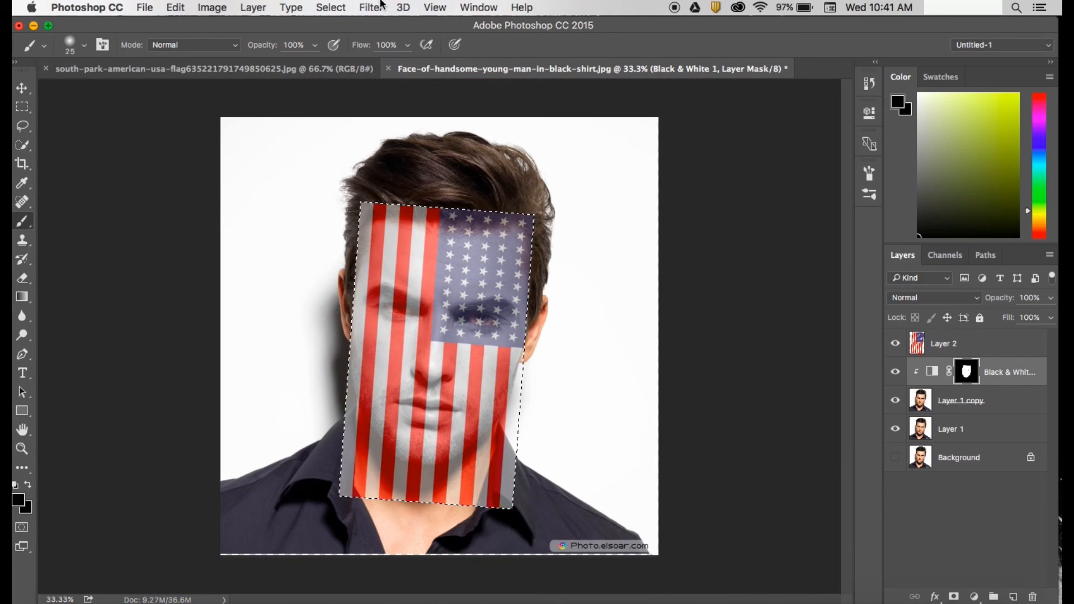
Apply the Pinch filter to the flag on Layer 2 with an amount of -33%
{"action": "left_click", "coordinate": [383, 6]}
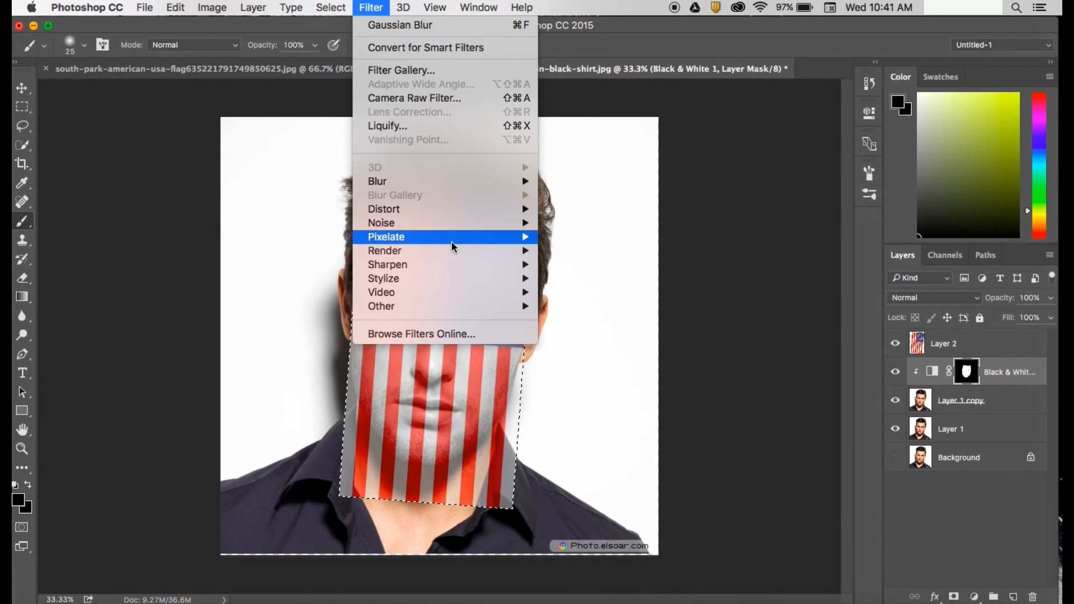
{"action": "mouse_move", "coordinate": [453, 209]}
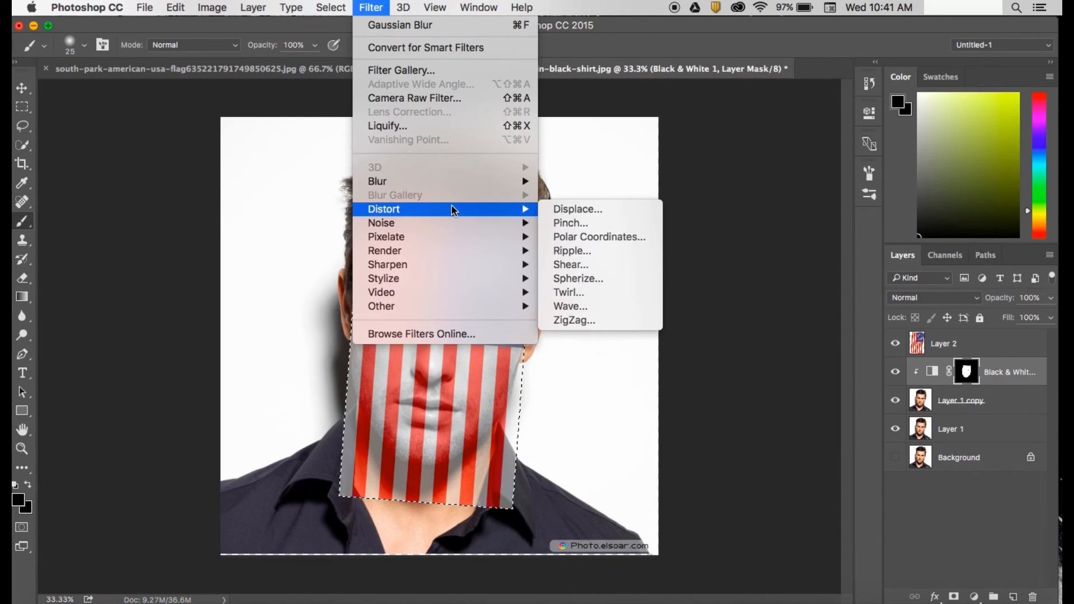
{"action": "left_click", "coordinate": [575, 222]}
{"action": "left_click_drag", "start_coordinate": [890, 386], "coordinate": [774, 387]}
{"action": "left_click", "coordinate": [748, 350]}
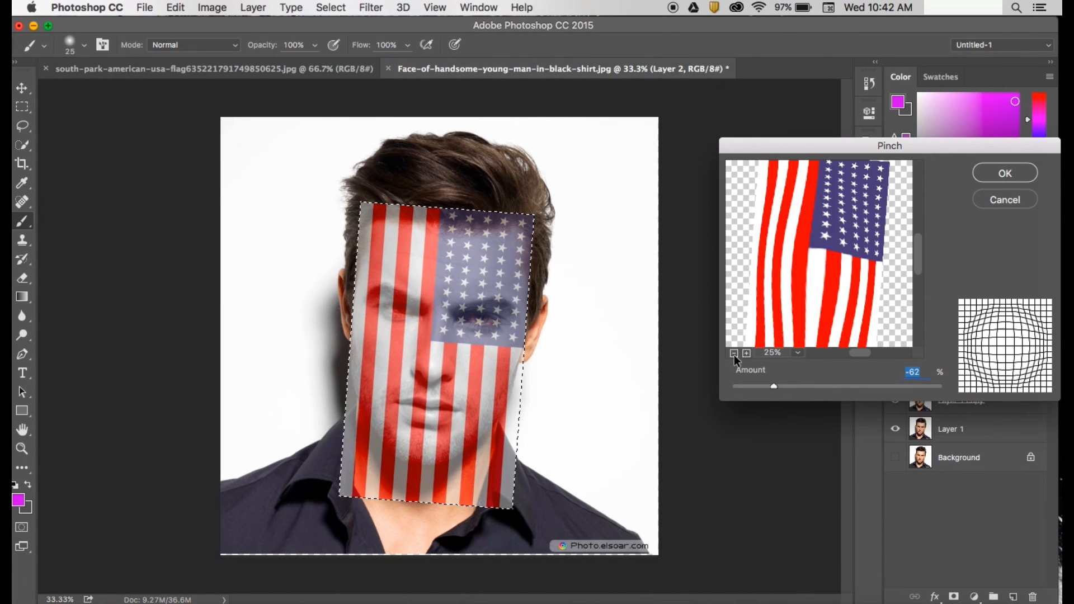
{"action": "left_click", "coordinate": [734, 354]}
{"action": "left_click_drag", "start_coordinate": [777, 386], "coordinate": [803, 388]}
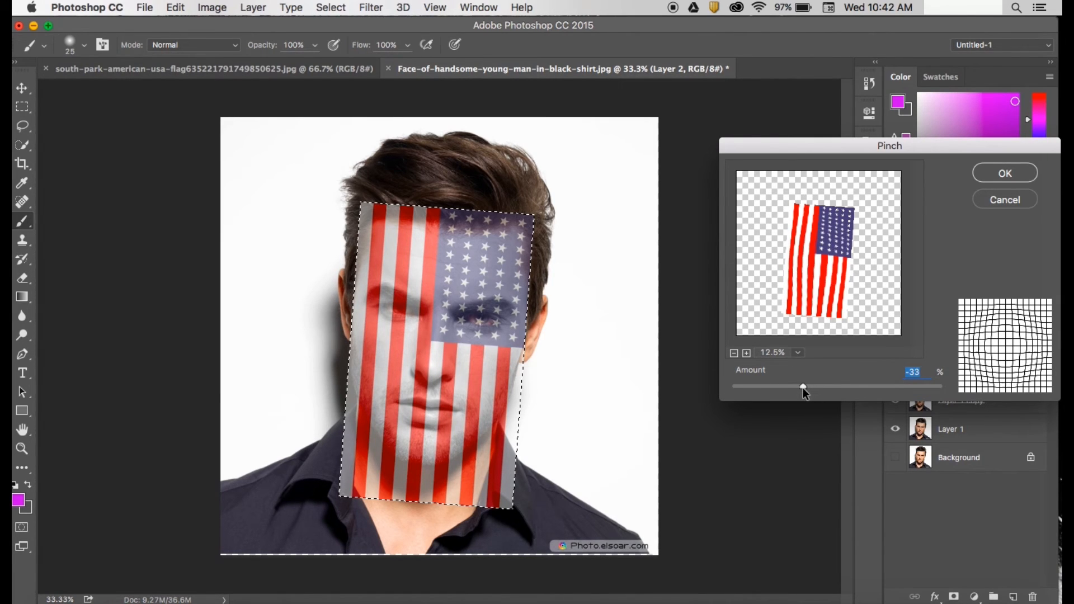
{"action": "left_click", "coordinate": [989, 174]}
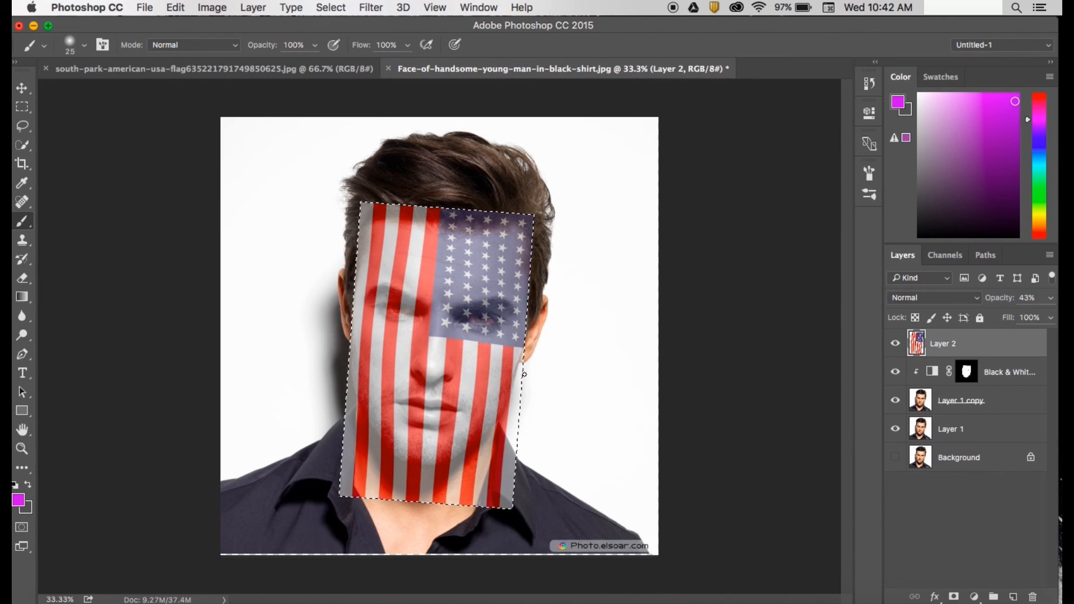
Replace the flag selection with one loaded from the Black & White layer's mask and add it as Layer 2's mask
{"action": "key", "text": "super+d"}
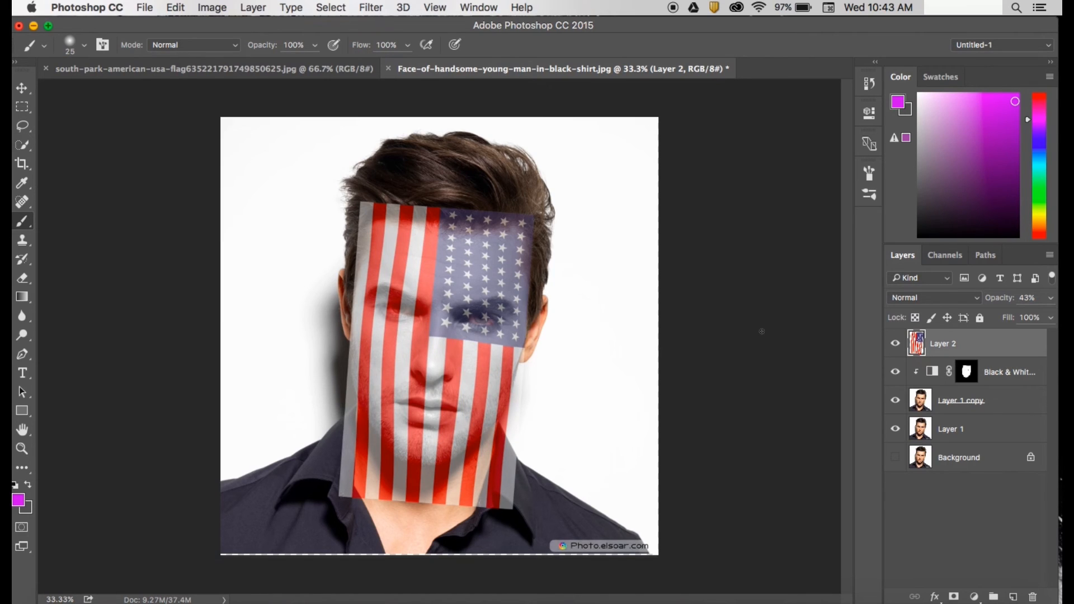
{"action": "left_click", "coordinate": [973, 378], "text": "super"}
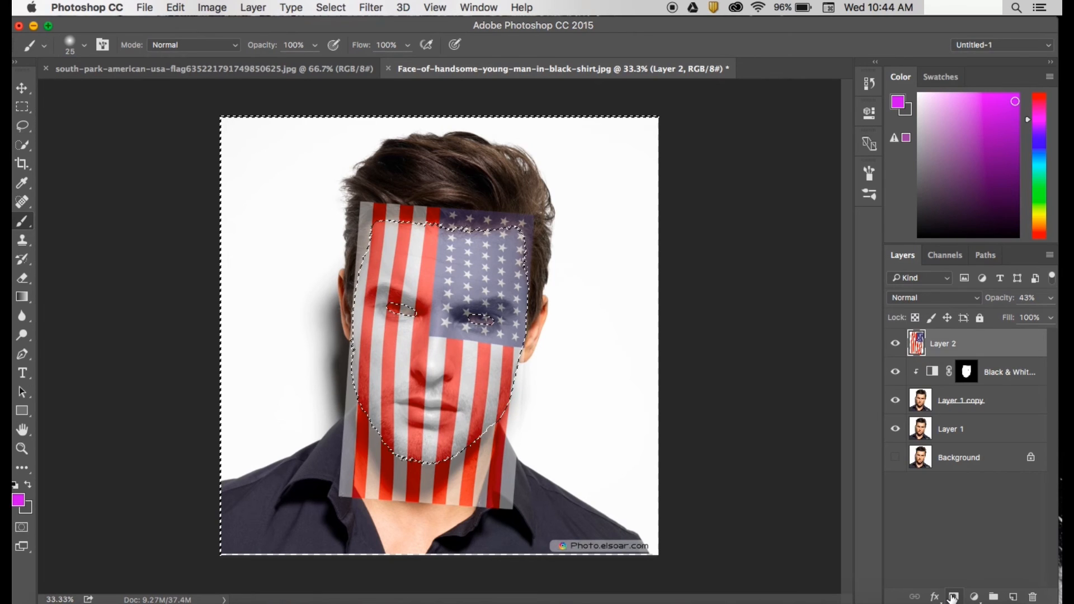
{"action": "left_click", "coordinate": [955, 597]}
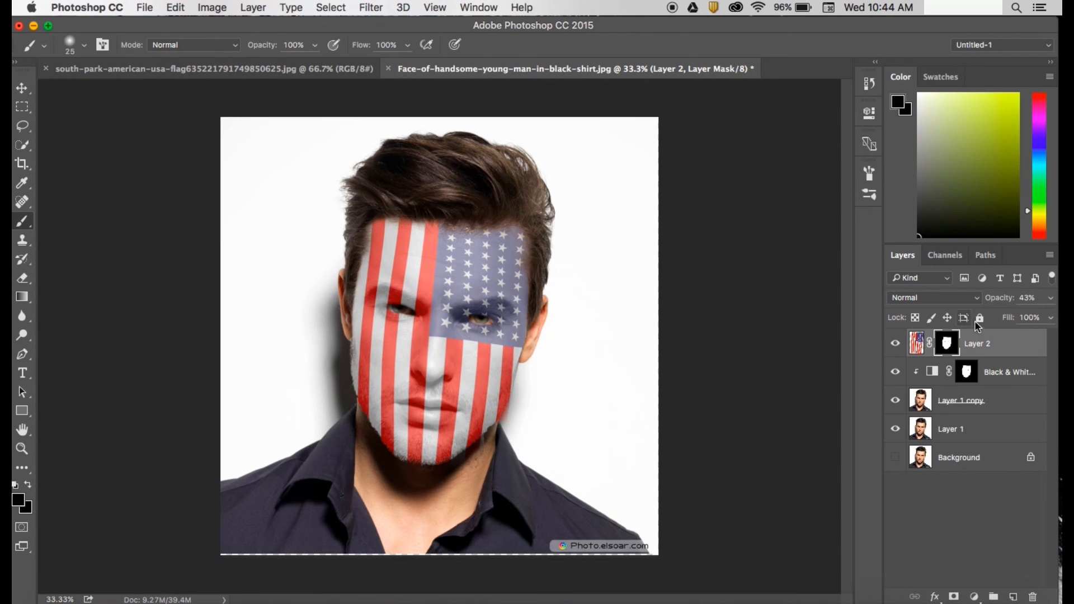
Paint white on Layer 2's mask along the chin and jawline to extend the flag to the beard's edge
{"action": "key", "text": "super+equal"}
{"action": "key", "text": "super+equal"}
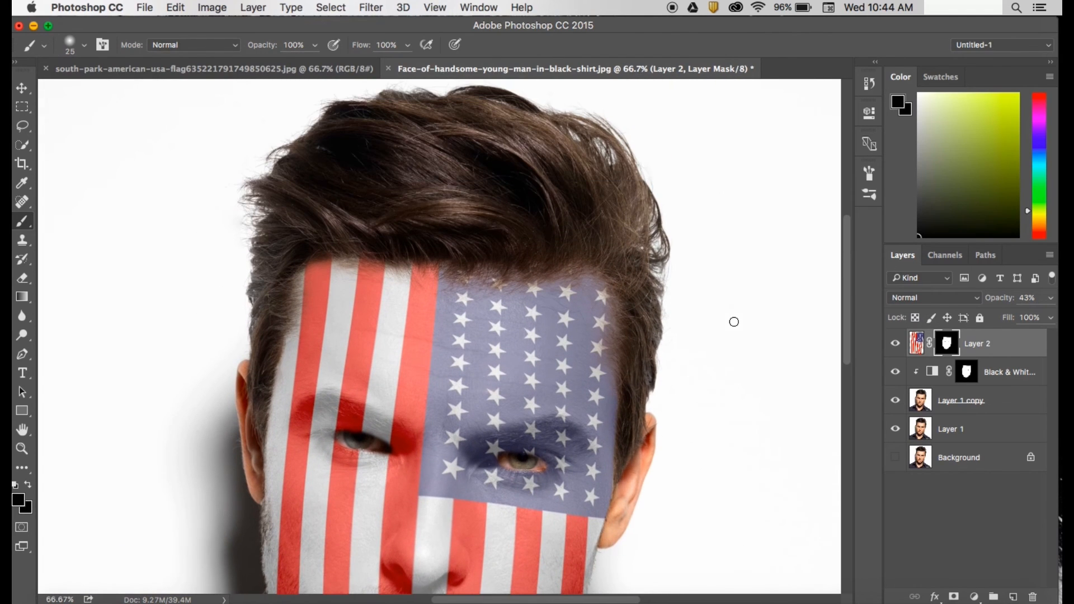
{"action": "scroll", "coordinate": [579, 280], "scroll_direction": "down", "scroll_amount": 10}
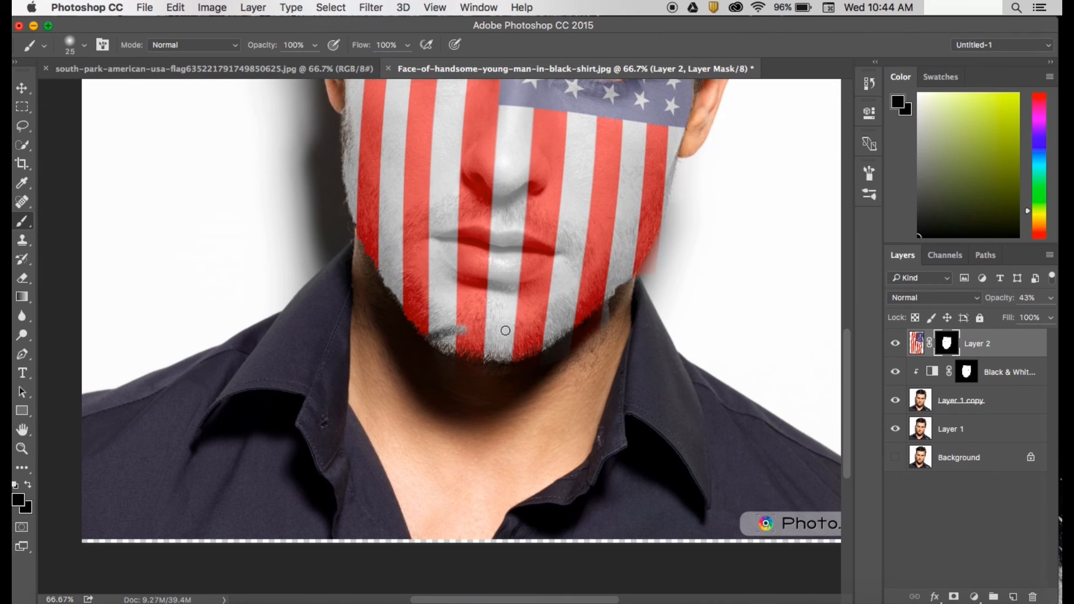
{"action": "key", "text": "x"}
{"action": "mouse_move", "coordinate": [375, 417]}
{"action": "left_mouse_down"}
{"action": "mouse_move", "coordinate": [475, 366]}
{"action": "mouse_move", "coordinate": [537, 362]}
{"action": "left_mouse_up"}
{"action": "key", "text": "super+z"}
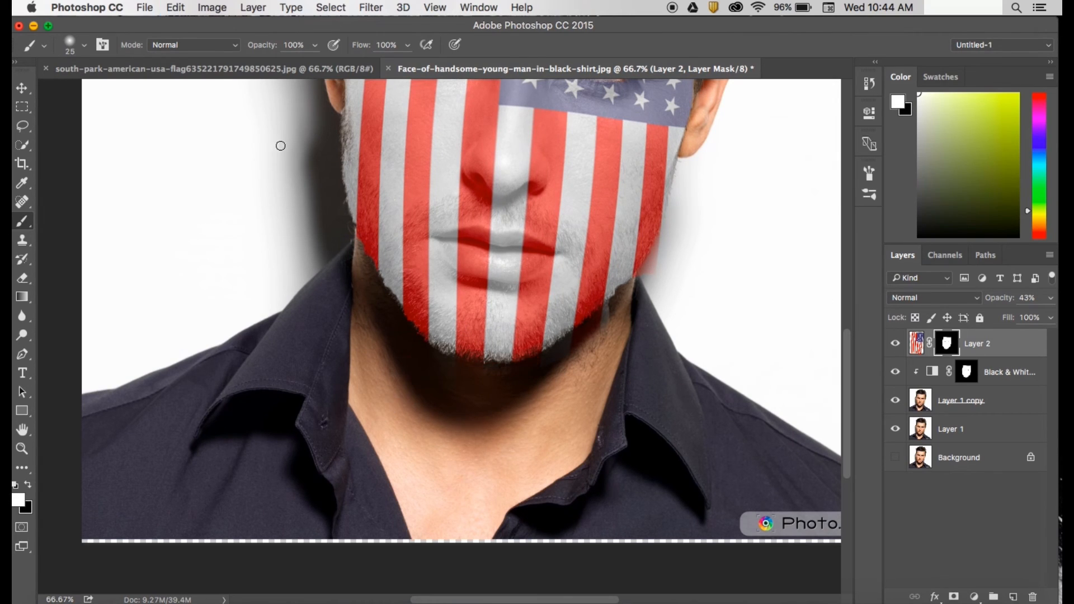
{"action": "left_click_drag", "start_coordinate": [387, 280], "coordinate": [404, 303]}
{"action": "mouse_move", "coordinate": [462, 345]}
{"action": "left_mouse_down"}
{"action": "mouse_move", "coordinate": [492, 353]}
{"action": "mouse_move", "coordinate": [442, 341]}
{"action": "mouse_move", "coordinate": [522, 352]}
{"action": "mouse_move", "coordinate": [623, 279]}
{"action": "left_mouse_up"}
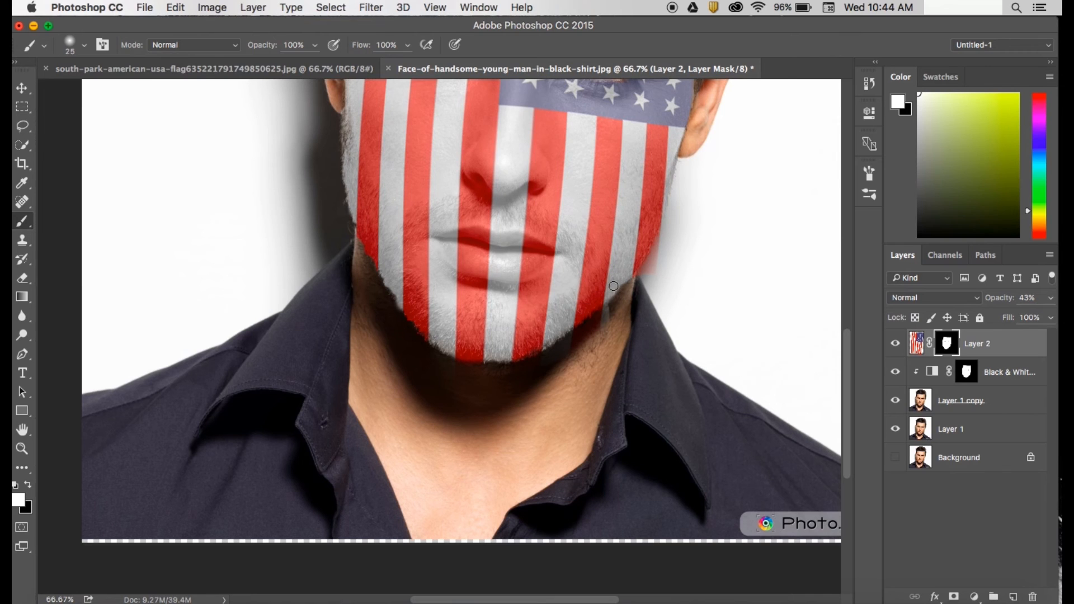
{"action": "scroll", "coordinate": [614, 286], "scroll_direction": "up", "scroll_amount": 8}
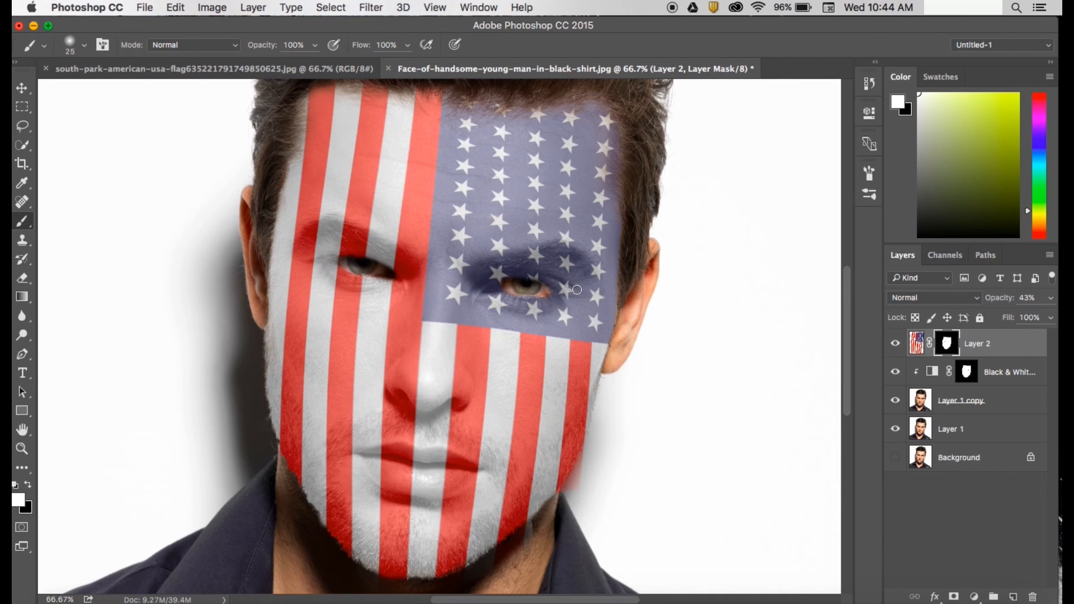
{"action": "key", "text": "super+minus"}
{"action": "key", "text": "super+minus"}
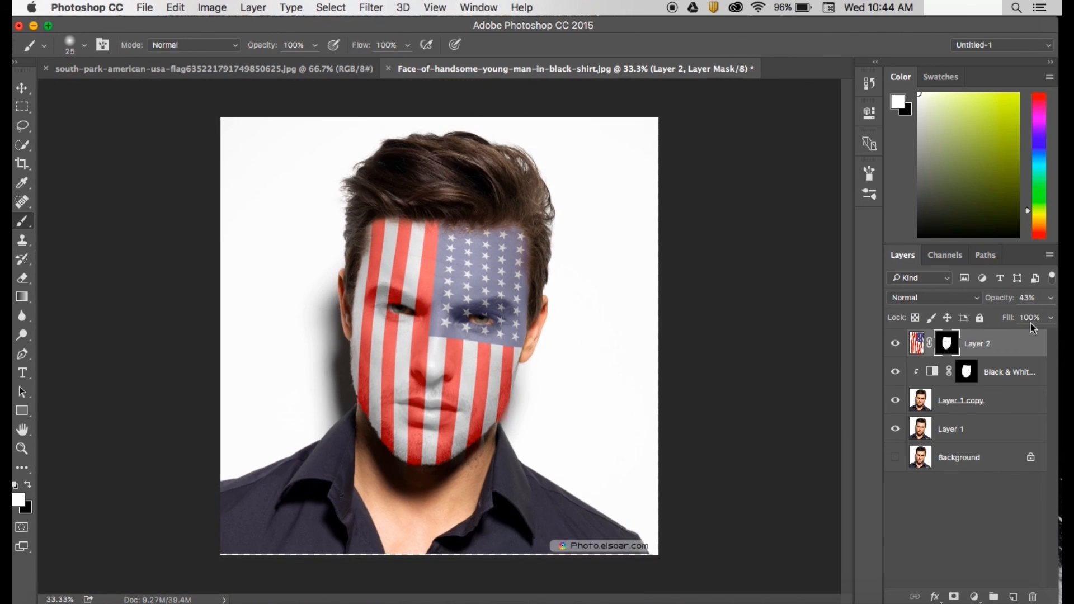
{"action": "key", "text": "super+shift+s"}
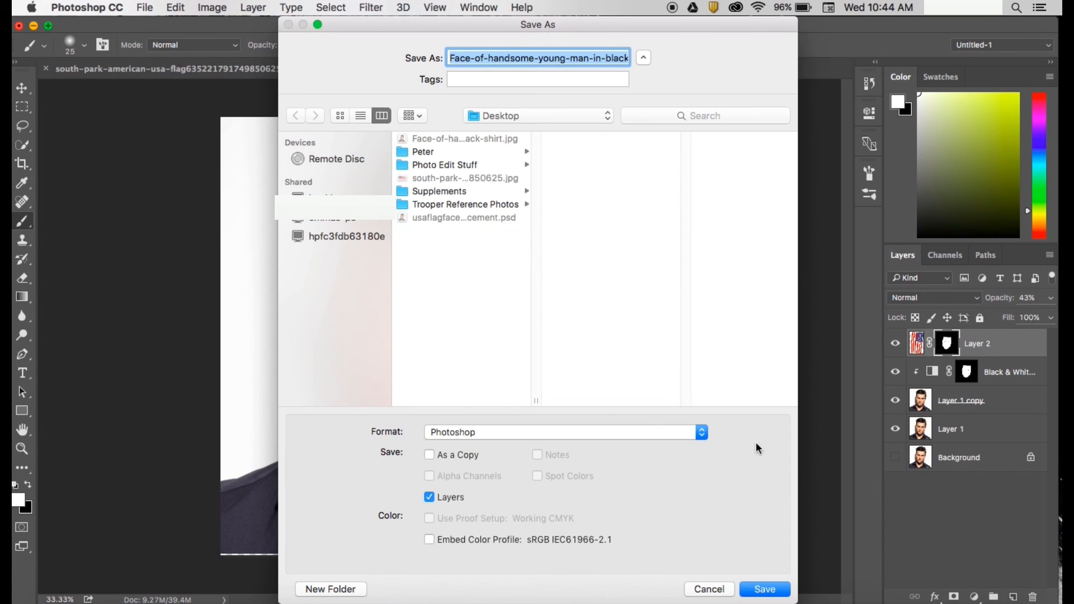
{"action": "left_click", "coordinate": [740, 567]}
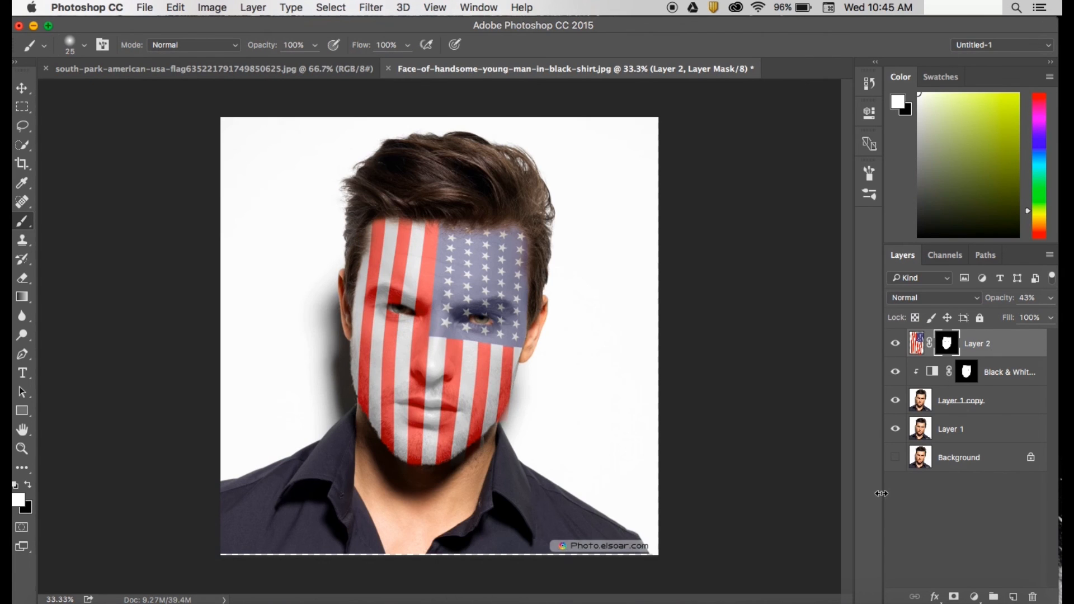
Apply the Displace filter to Layer 2's flag at 5 horizontal and vertical scale, Stretch To Fit, Repeat Edge Pixels, using usaflagfacedisplacement.psd, and compare before and after
{"action": "left_click", "coordinate": [919, 342]}
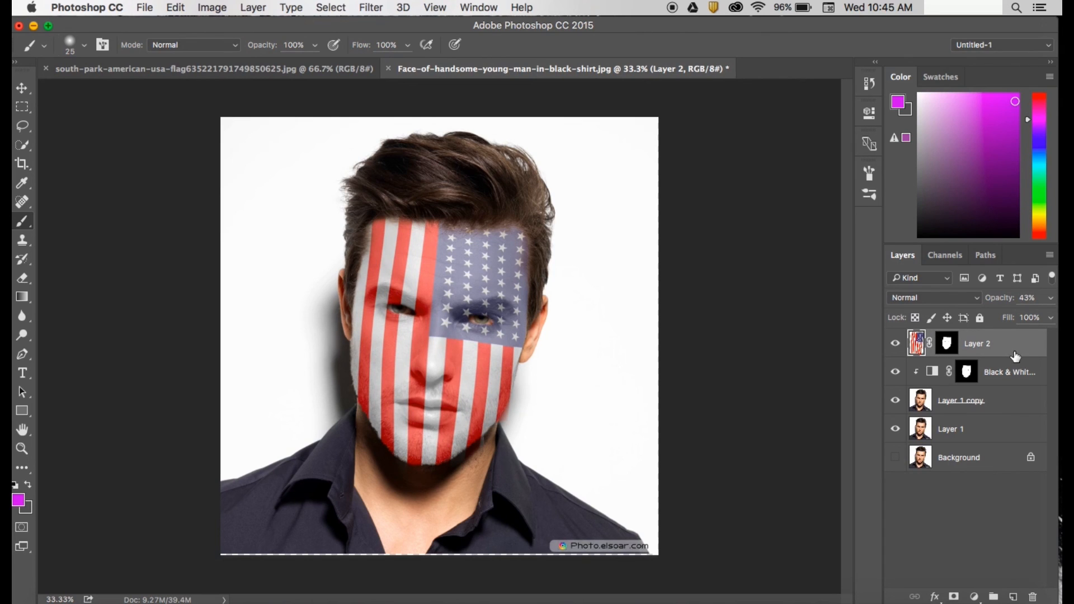
{"action": "left_click", "coordinate": [379, 6]}
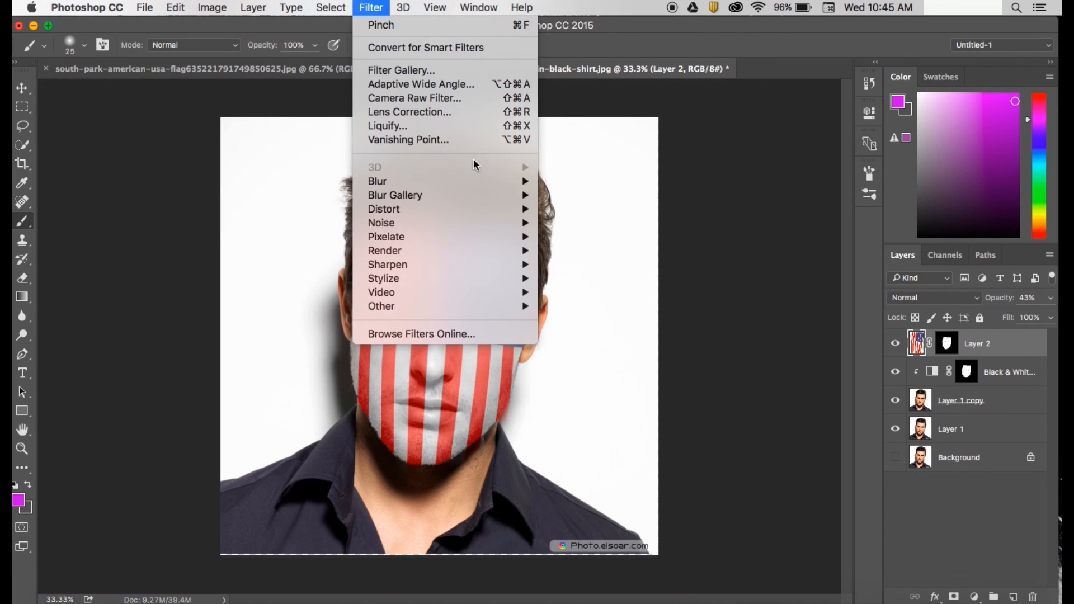
{"action": "mouse_move", "coordinate": [482, 212]}
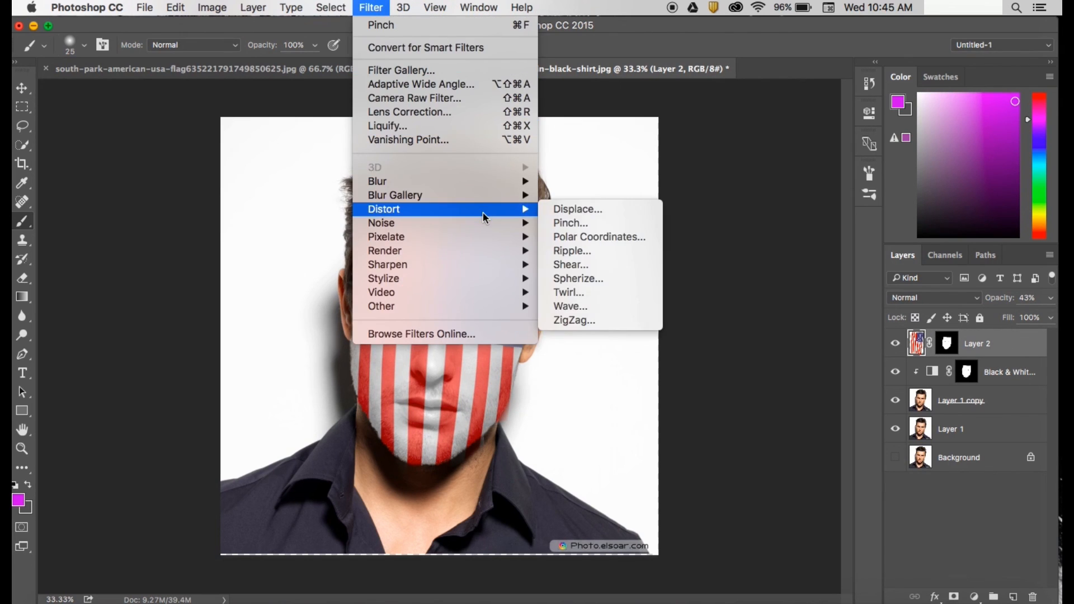
{"action": "left_click", "coordinate": [572, 209]}
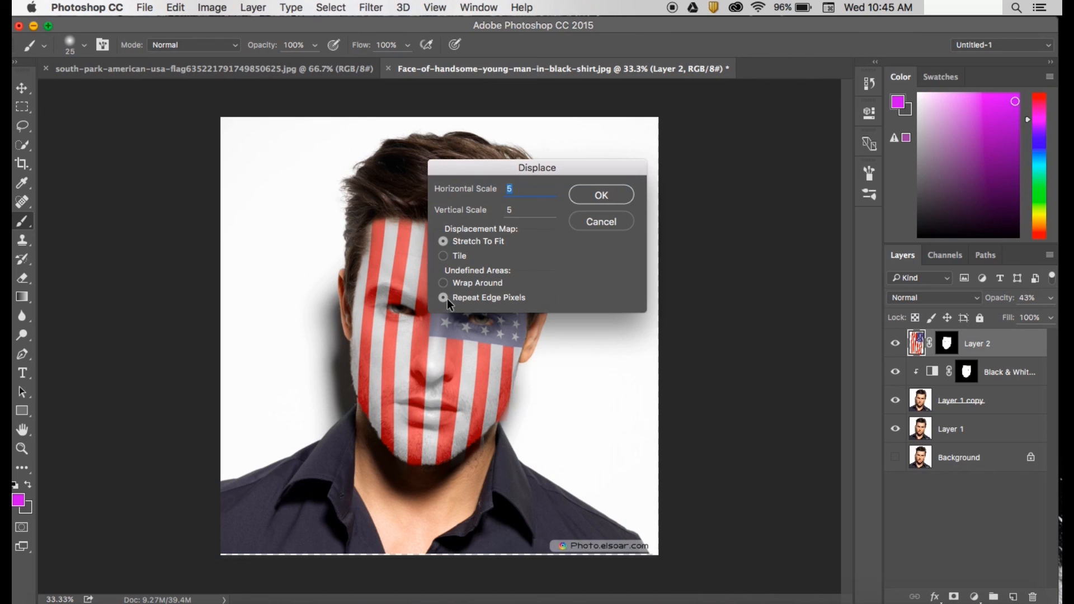
{"action": "left_click", "coordinate": [573, 193]}
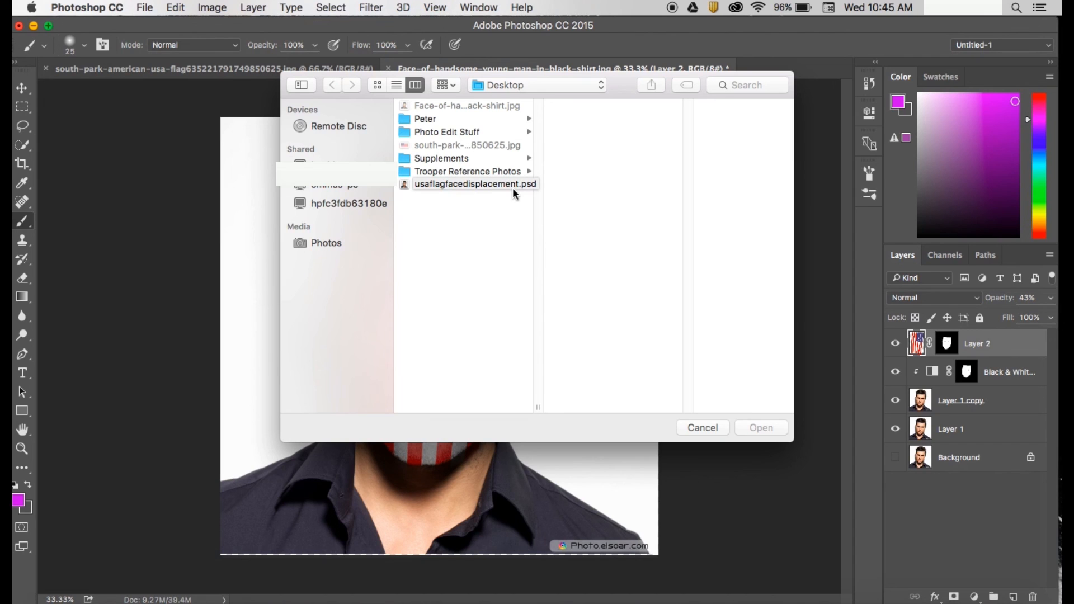
{"action": "left_click", "coordinate": [445, 186]}
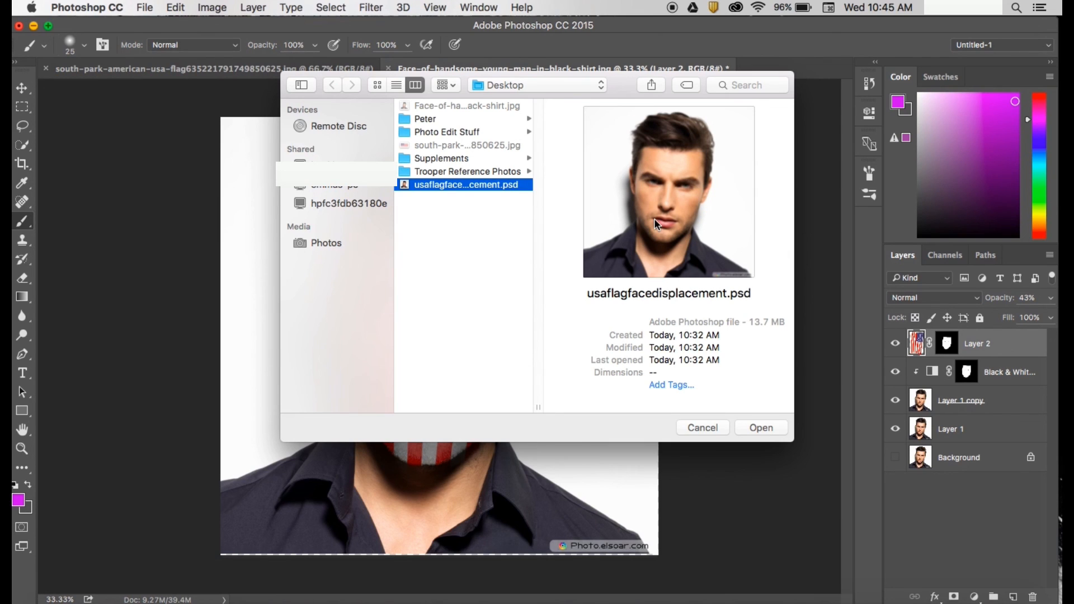
{"action": "left_click", "coordinate": [750, 428]}
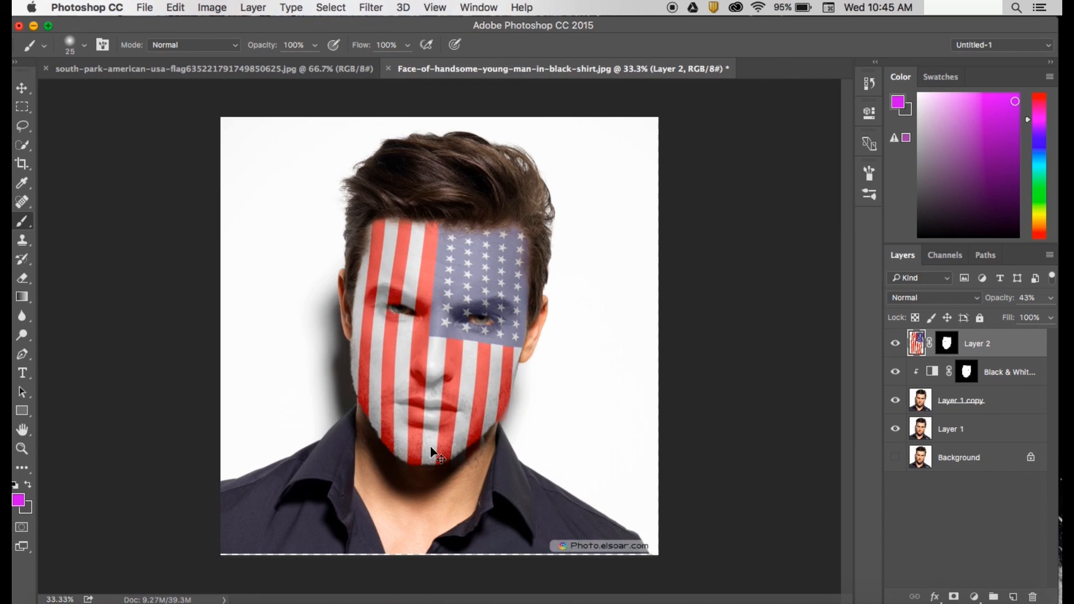
{"action": "key", "text": "super+z"}
{"action": "key", "text": "super+z"}
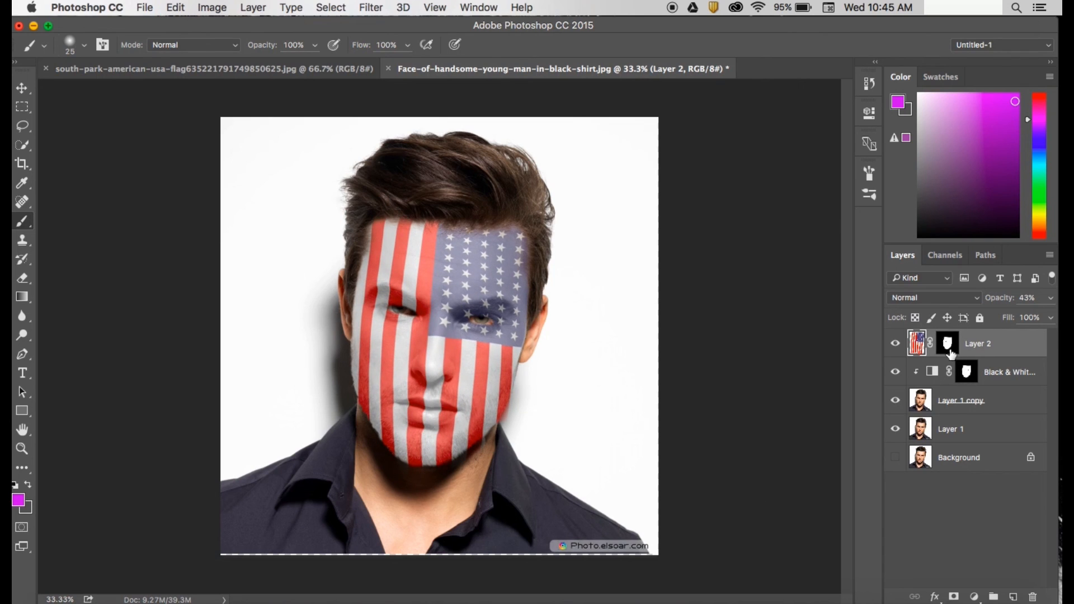
Set the flag layer's blend mode to Color Burn and its opacity to 51%
{"action": "left_click", "coordinate": [952, 353]}
{"action": "left_click", "coordinate": [919, 342]}
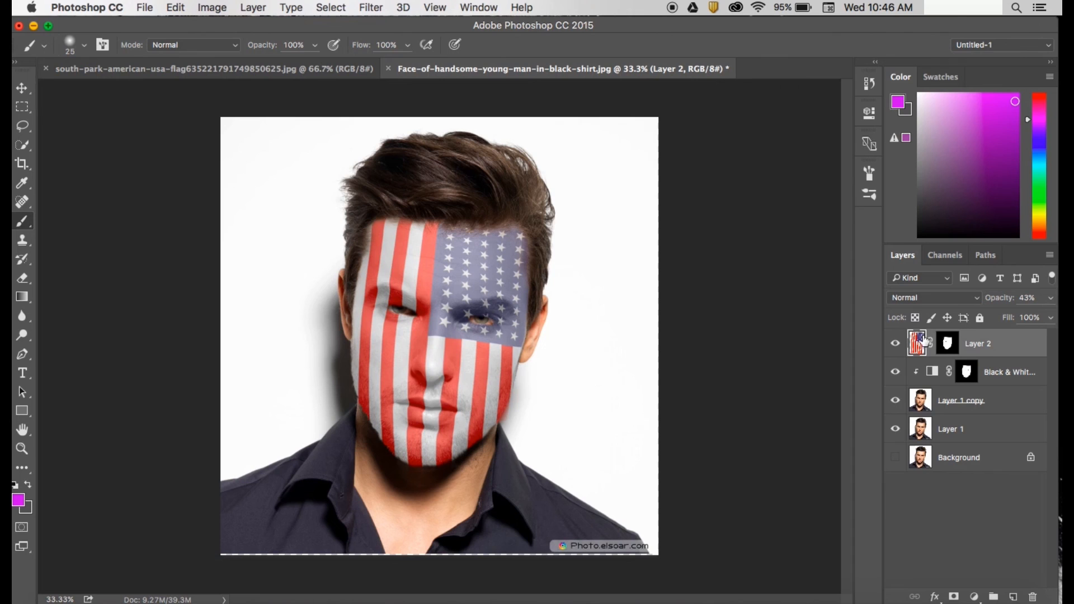
{"action": "left_click", "coordinate": [912, 298]}
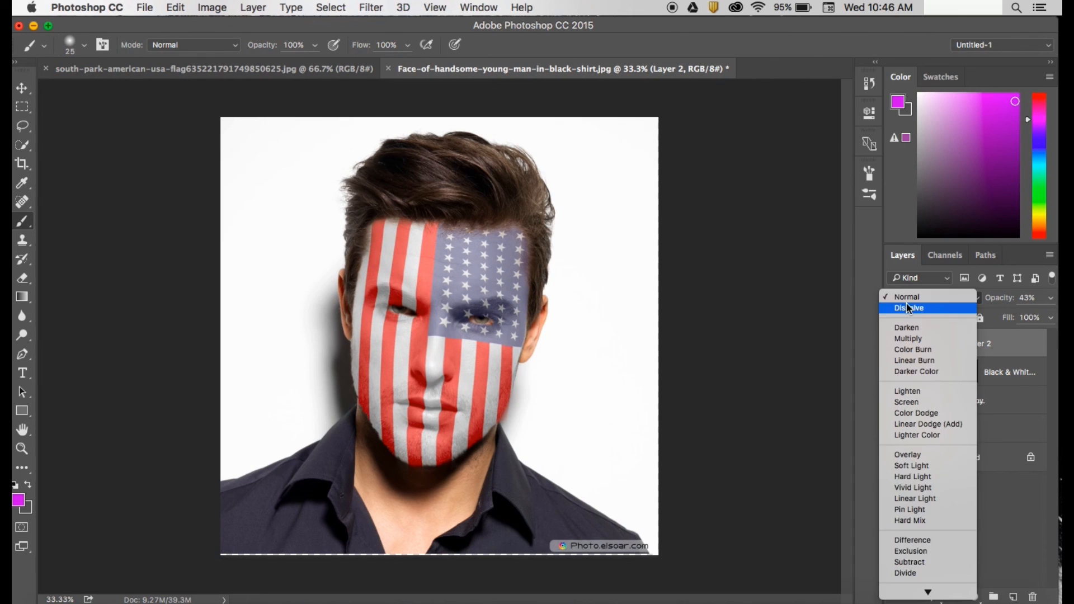
{"action": "left_click", "coordinate": [918, 412]}
{"action": "left_click", "coordinate": [918, 297]}
{"action": "left_click", "coordinate": [934, 235]}
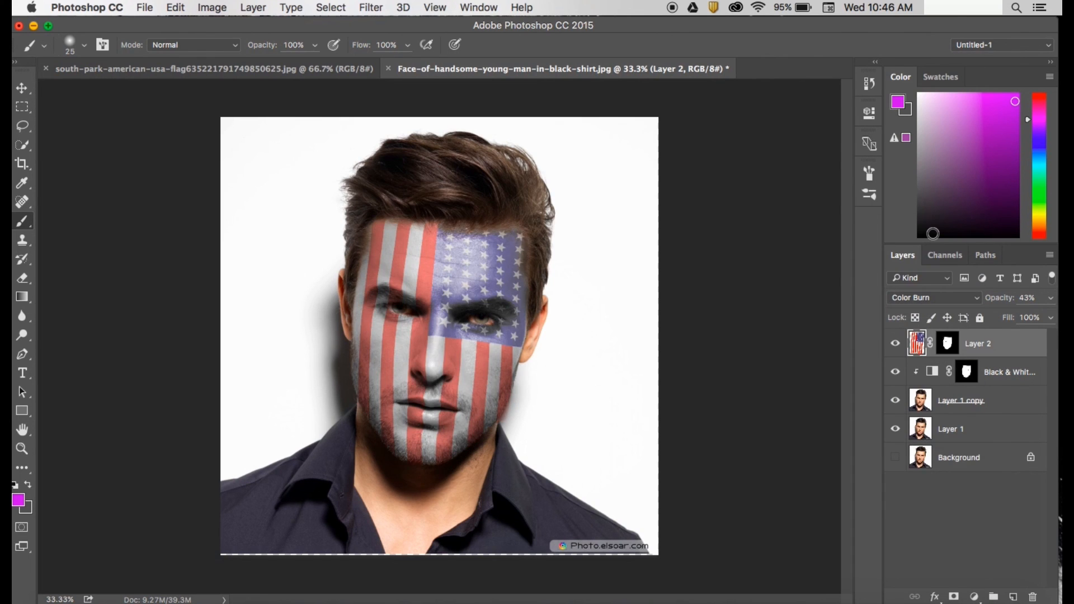
{"action": "mouse_move", "coordinate": [1000, 302]}
{"action": "left_mouse_down"}
{"action": "mouse_move", "coordinate": [1019, 305]}
{"action": "mouse_move", "coordinate": [1006, 310]}
{"action": "left_mouse_up"}
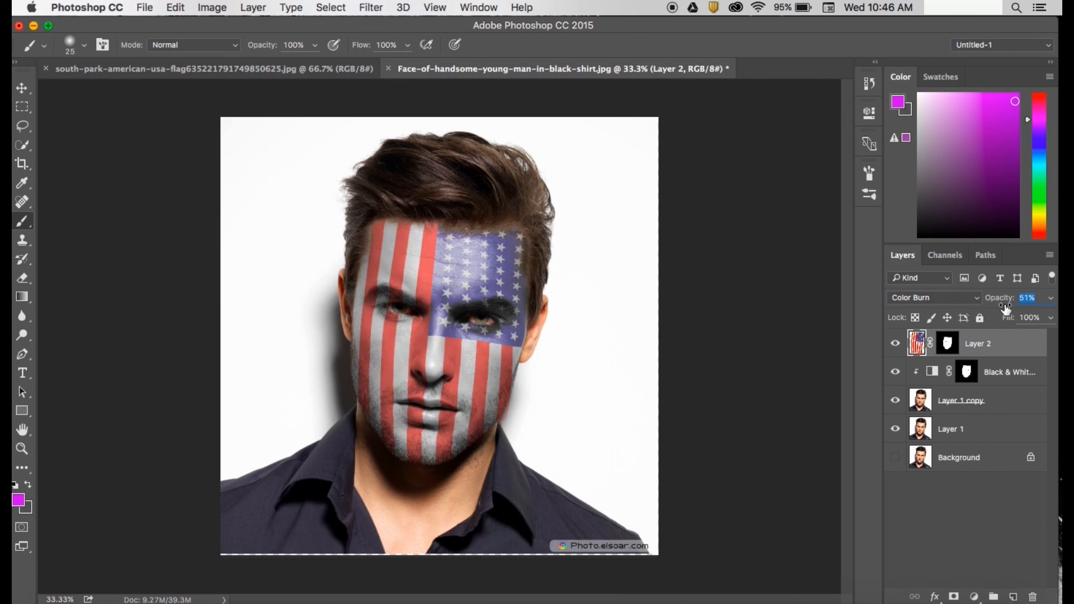